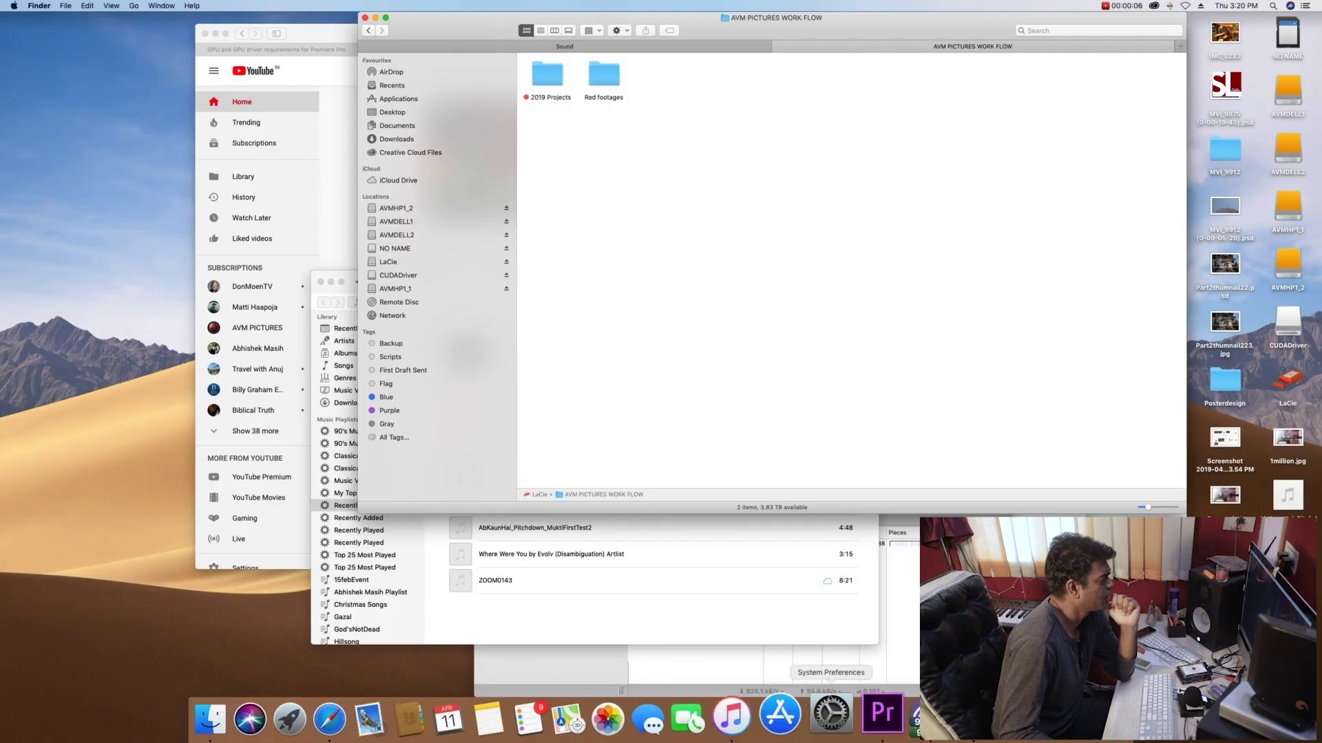
# Step: Bring Premiere Pro's Home screen forward beside the Finder window
pyautogui.click(882, 715)
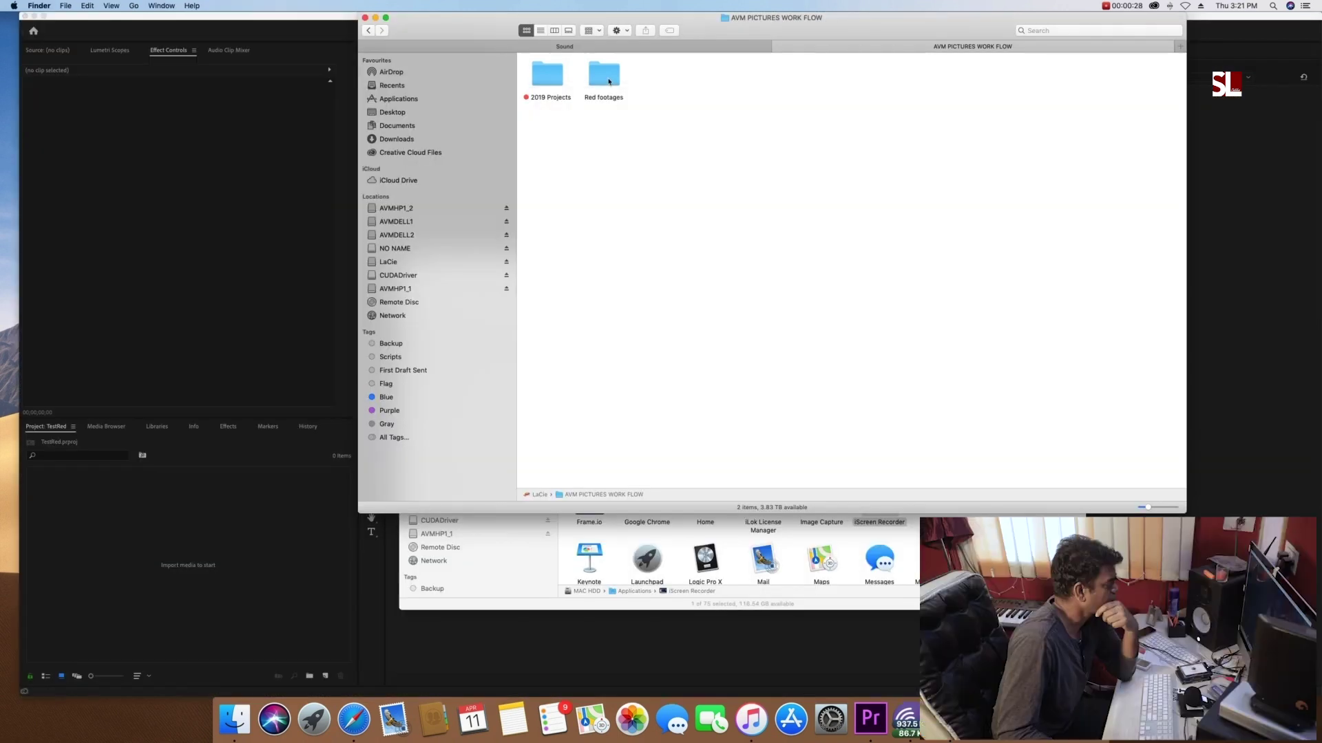
# Step: Enlarge the Finder icons and open Red footages to list its RDC clip folders
pyautogui.click(608, 82)
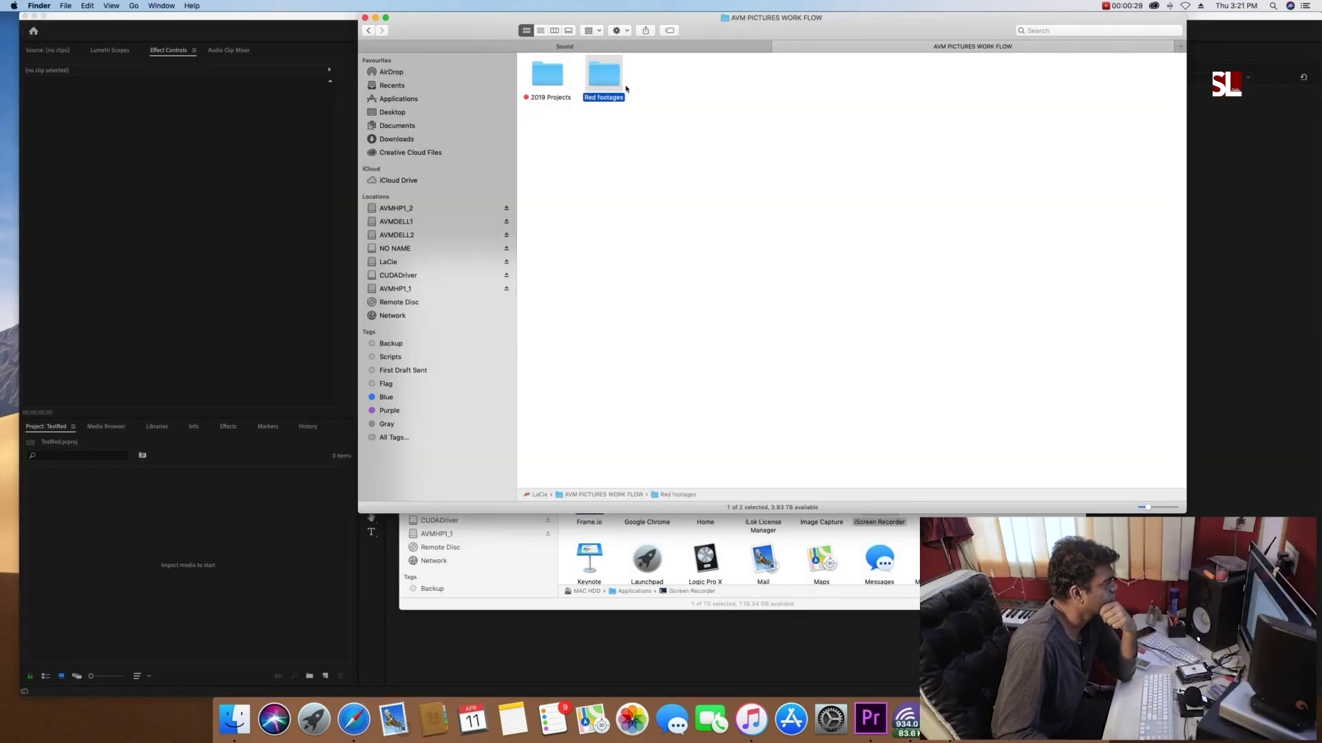
pyautogui.moveTo(1155, 510); pyautogui.dragTo(1165, 510)
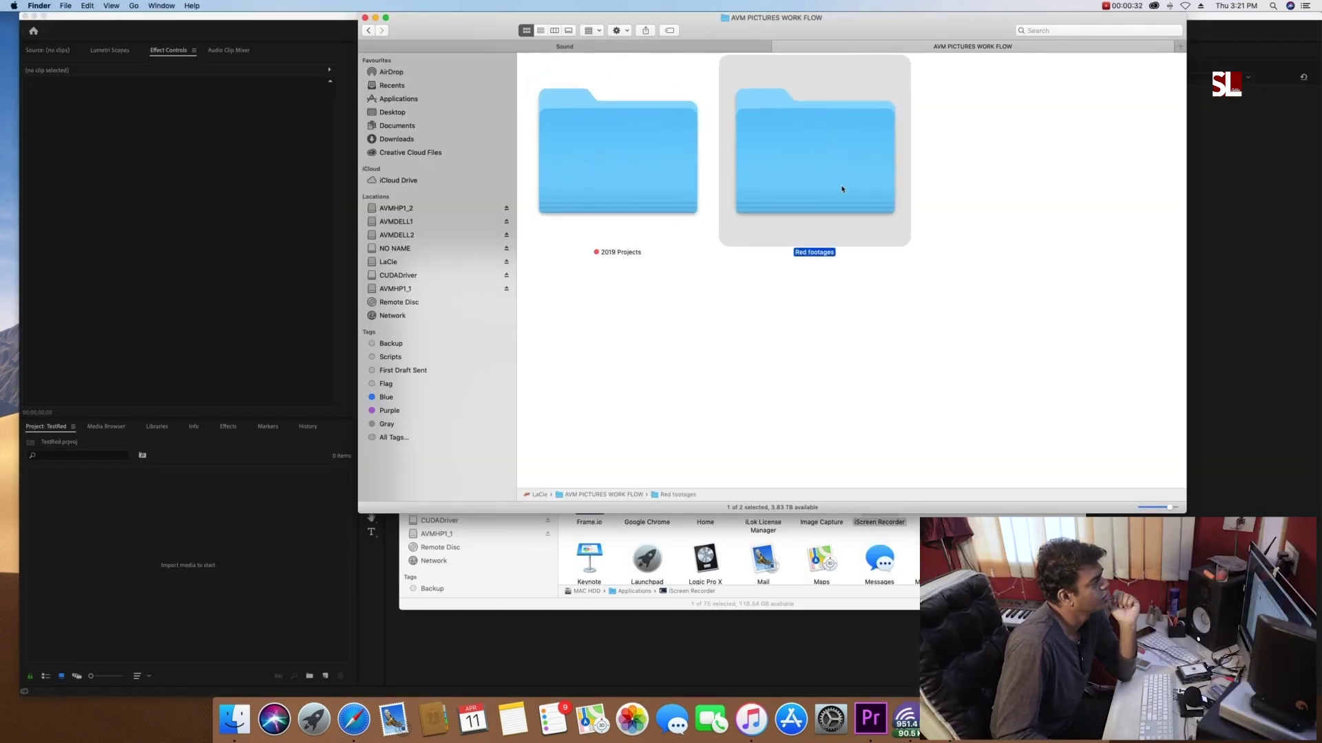
pyautogui.doubleClick(841, 140)
pyautogui.moveTo(891, 34); pyautogui.dragTo(740, 34)
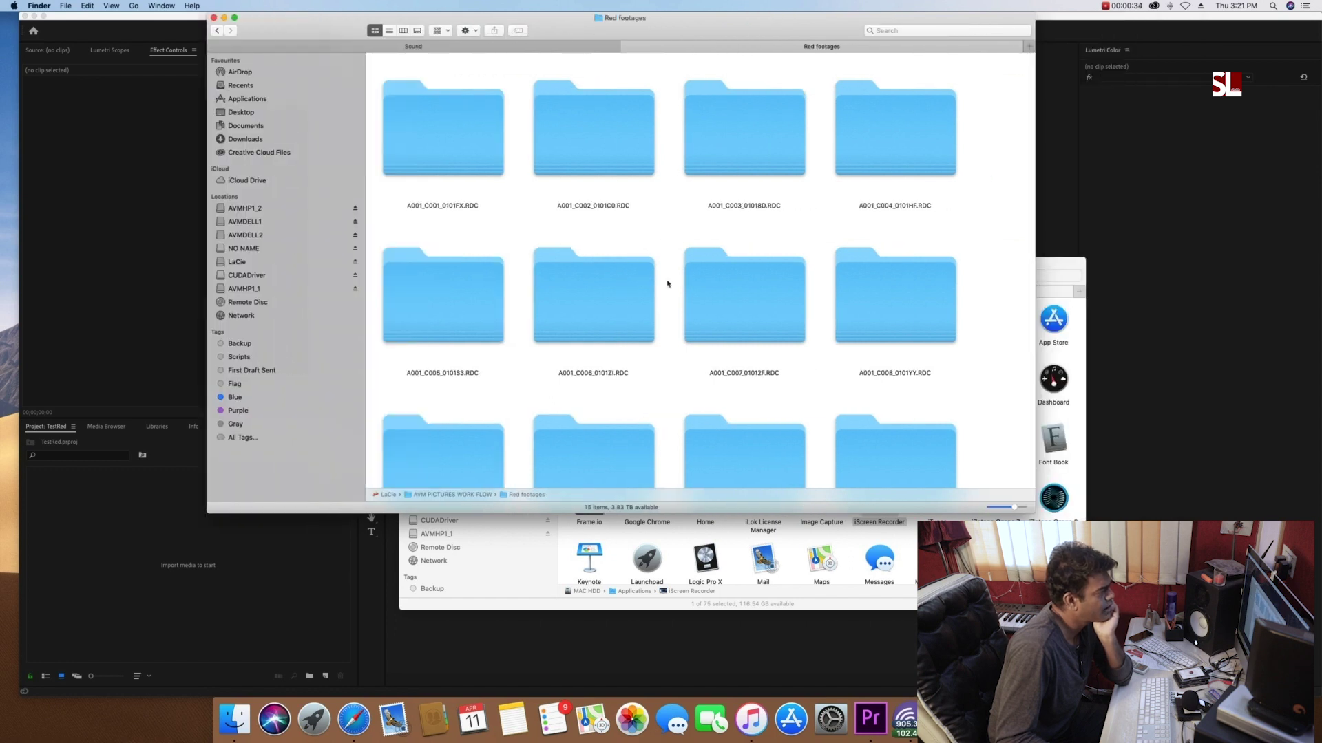
pyautogui.scroll(-5, 667, 285)
pyautogui.scroll(5, 666, 284)
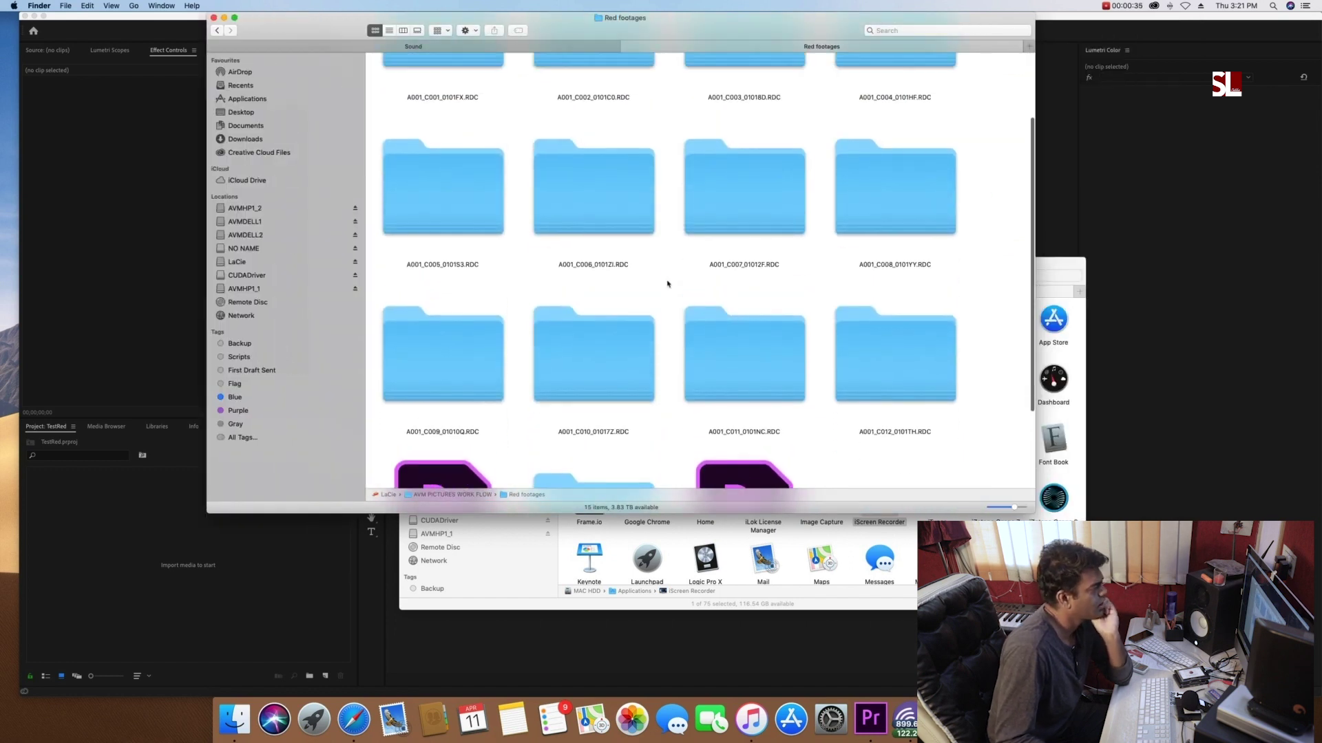
pyautogui.scroll(-3, 563, 213)
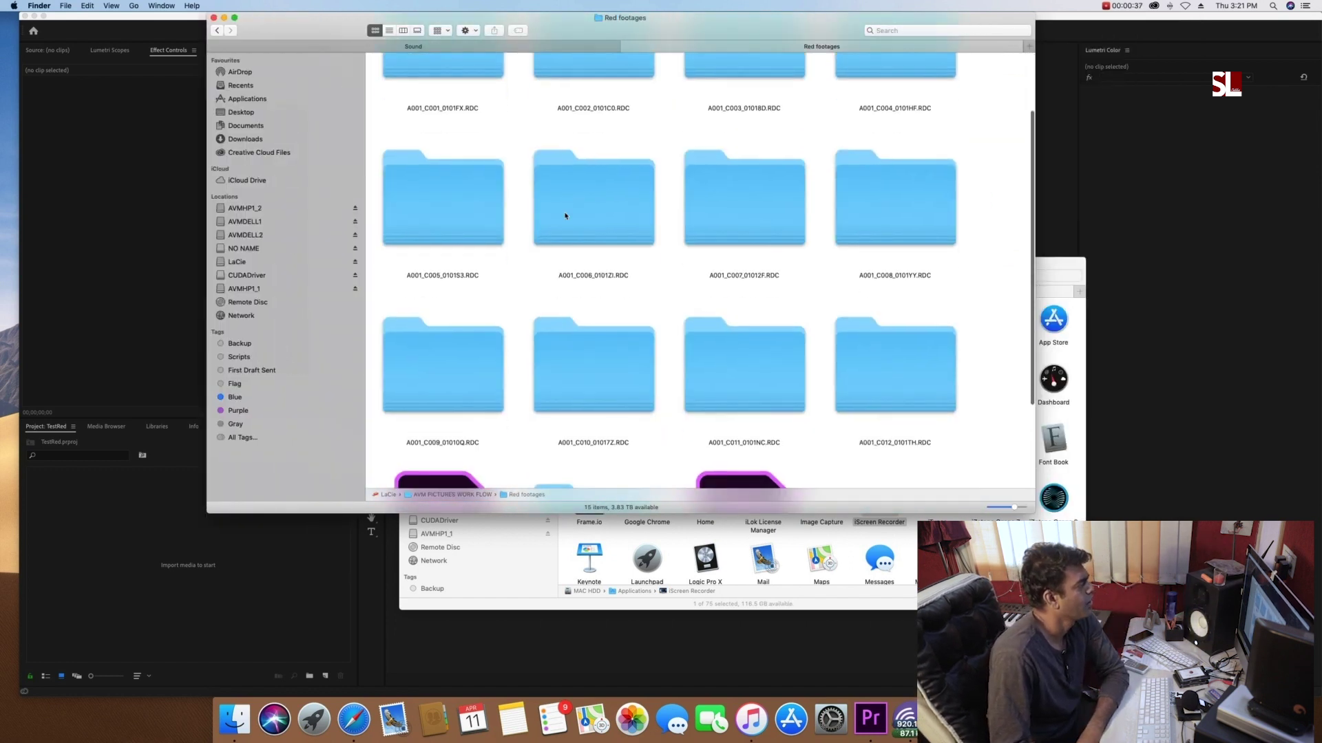
pyautogui.scroll(2, 565, 215)
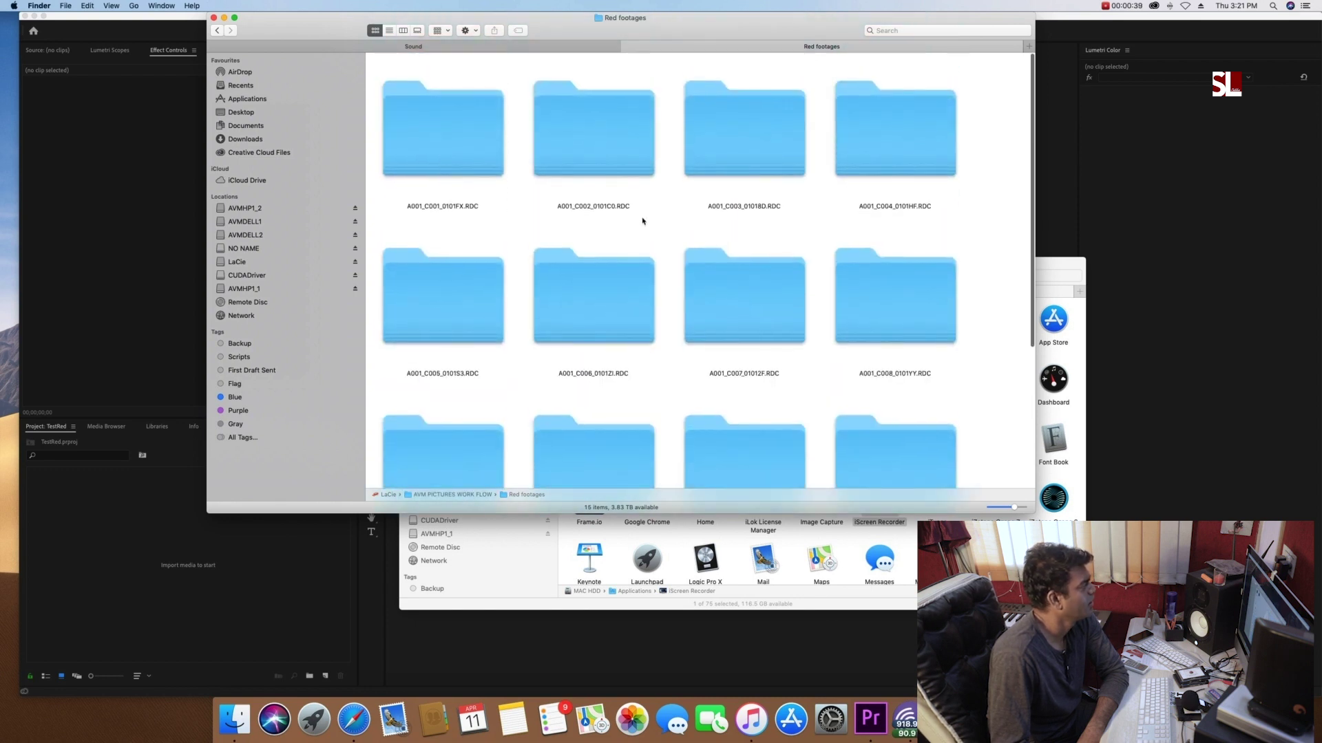
# Step: Inspect the A001_C003 and A001_C005 RDC clip folders, then return to Premiere Pro
pyautogui.doubleClick(713, 162)
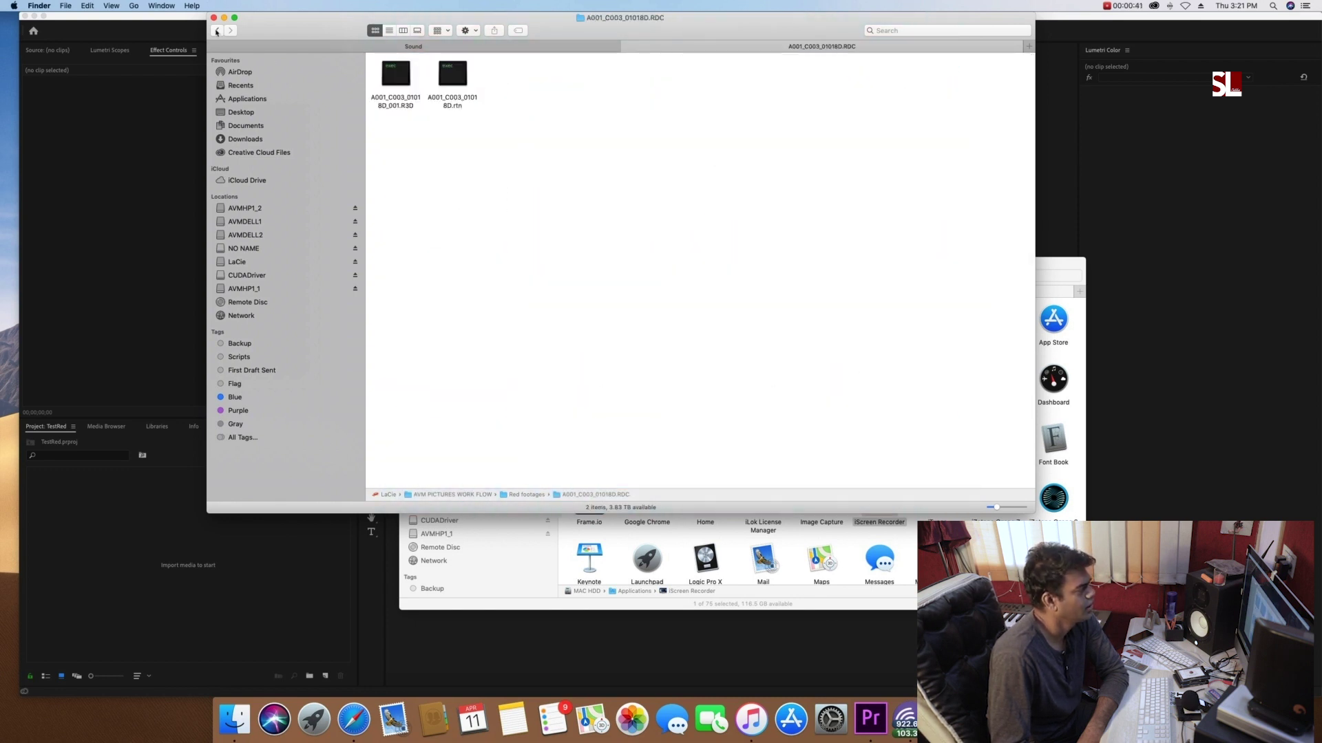
pyautogui.click(217, 31)
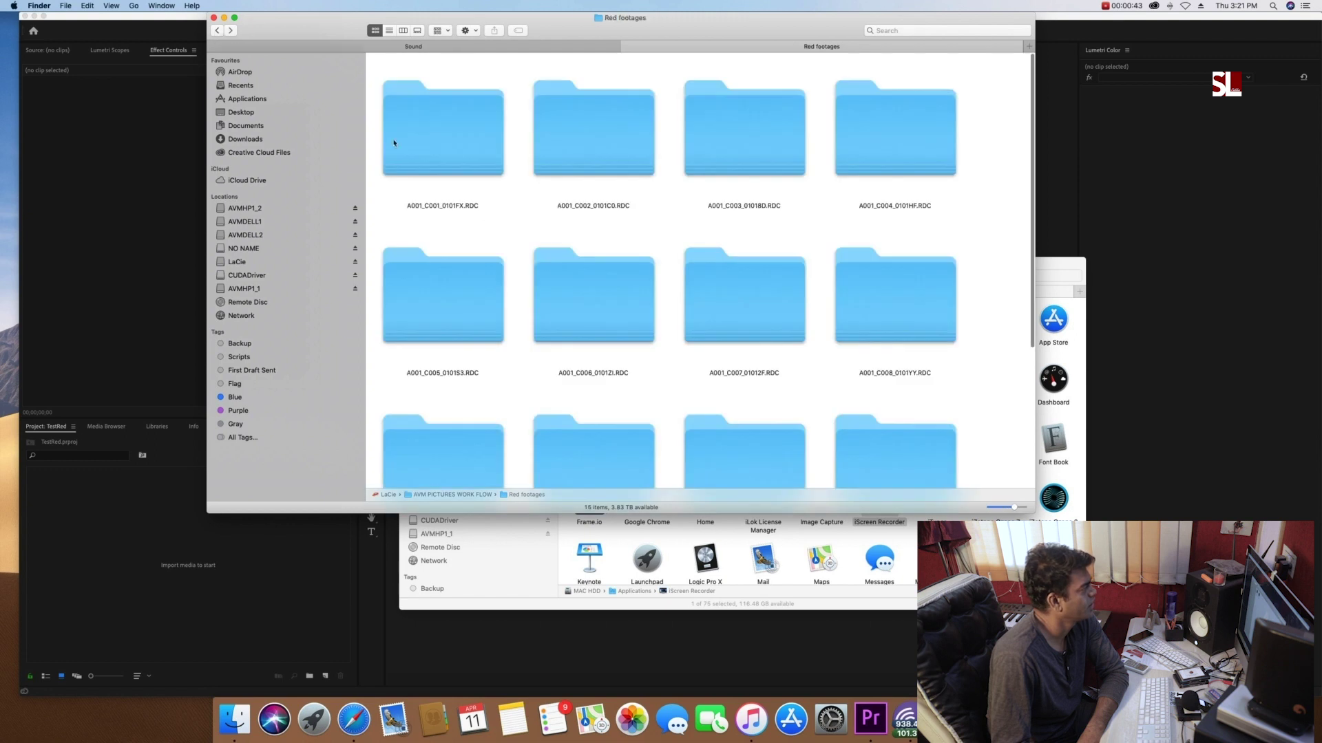
pyautogui.doubleClick(473, 307)
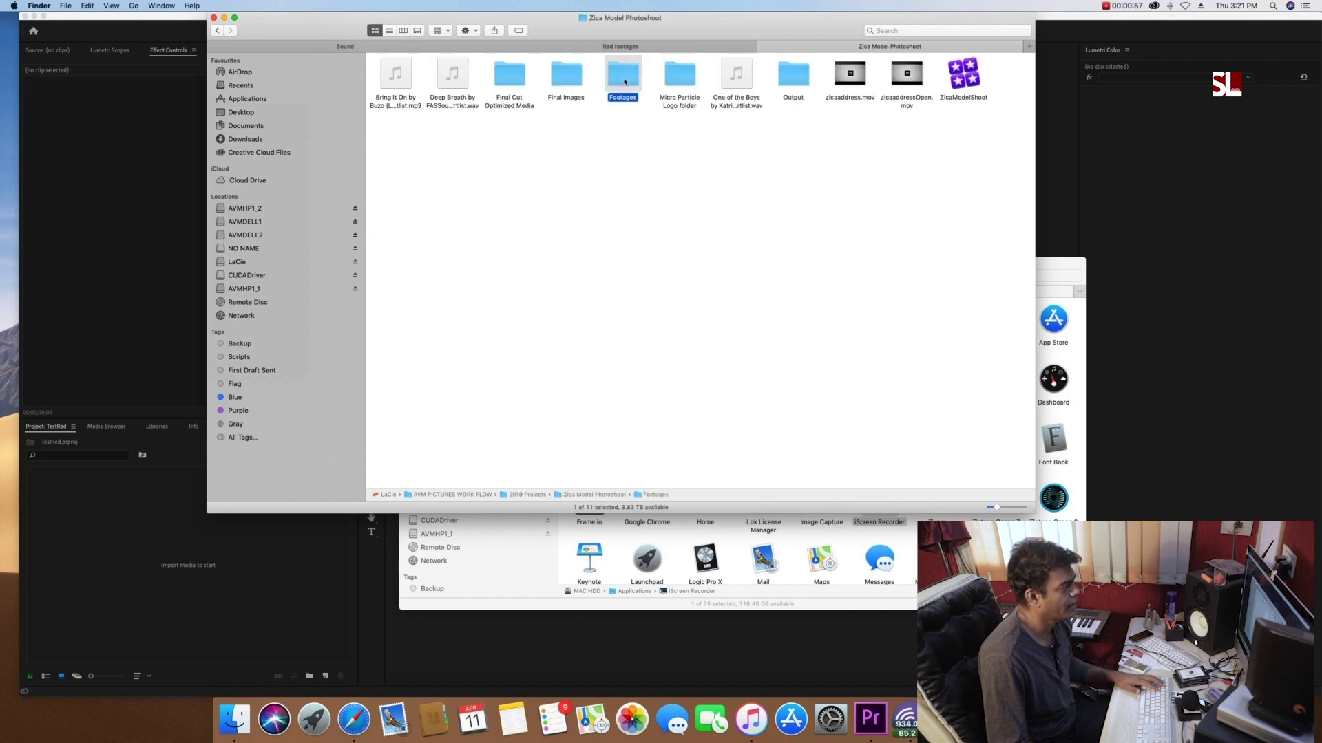
pyautogui.doubleClick(624, 82)
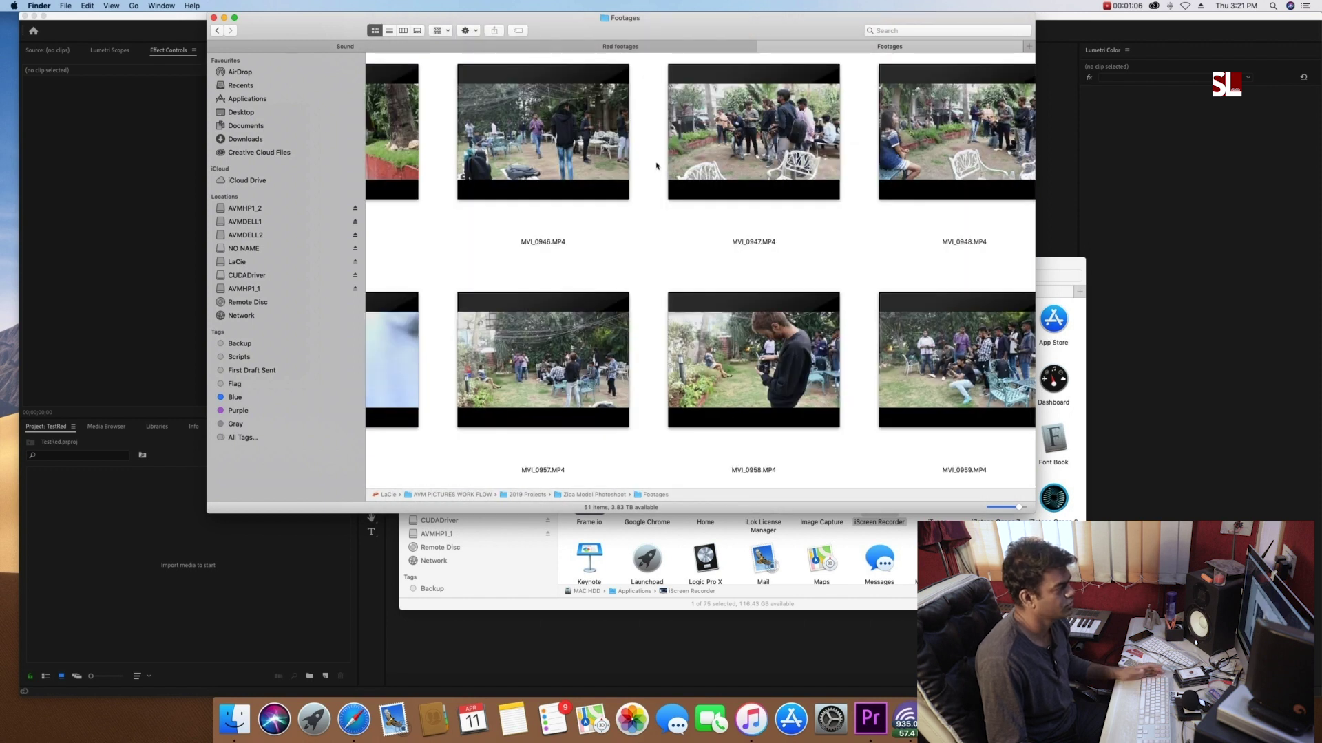
pyautogui.hscroll(2, 656, 165)
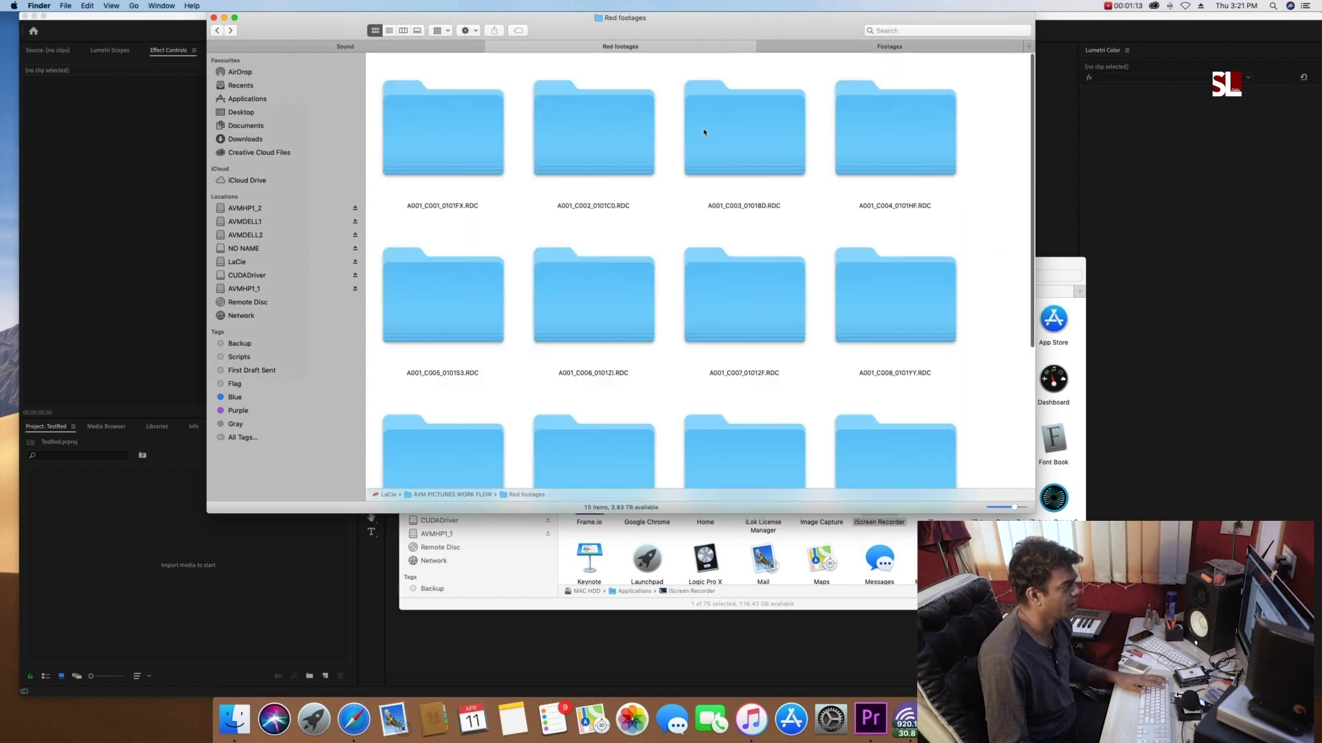
pyautogui.click(161, 282)
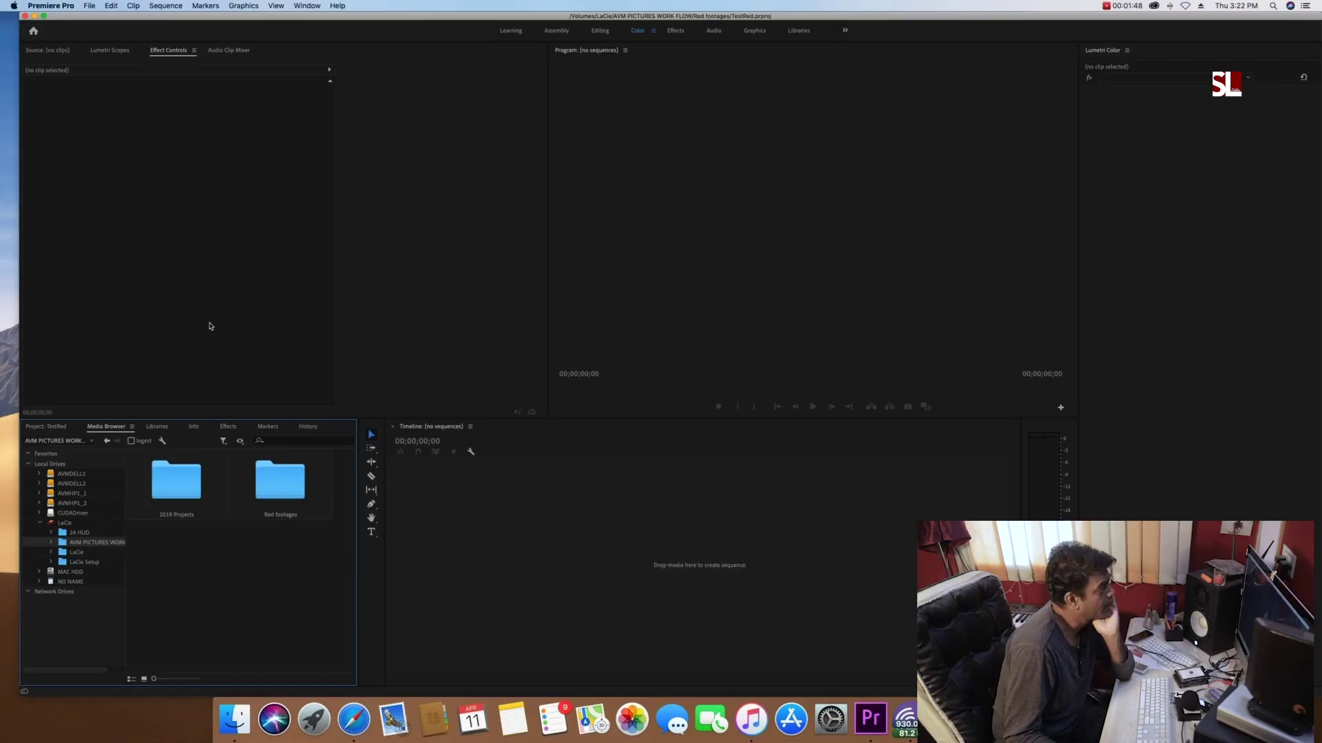
# Step: Show the empty TestRed project panel with 0 items
pyautogui.click(47, 426)
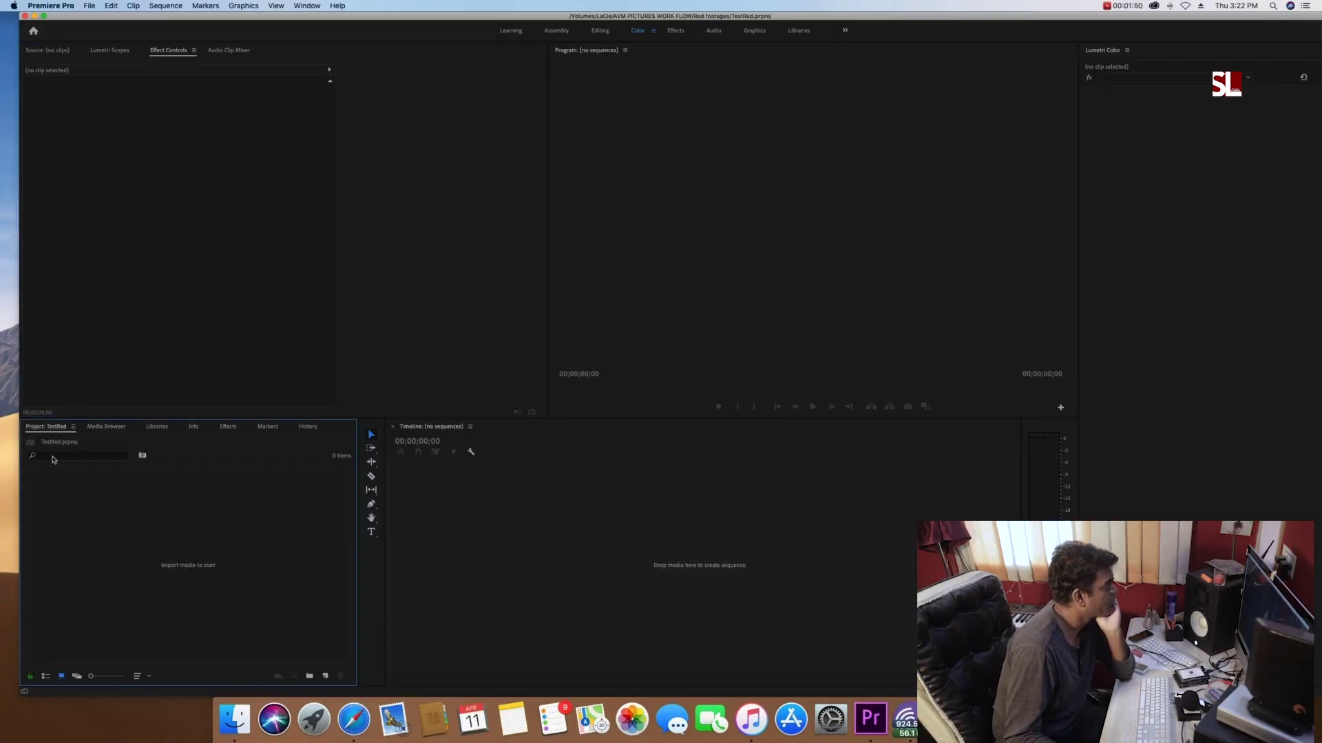
pyautogui.click(89, 5)
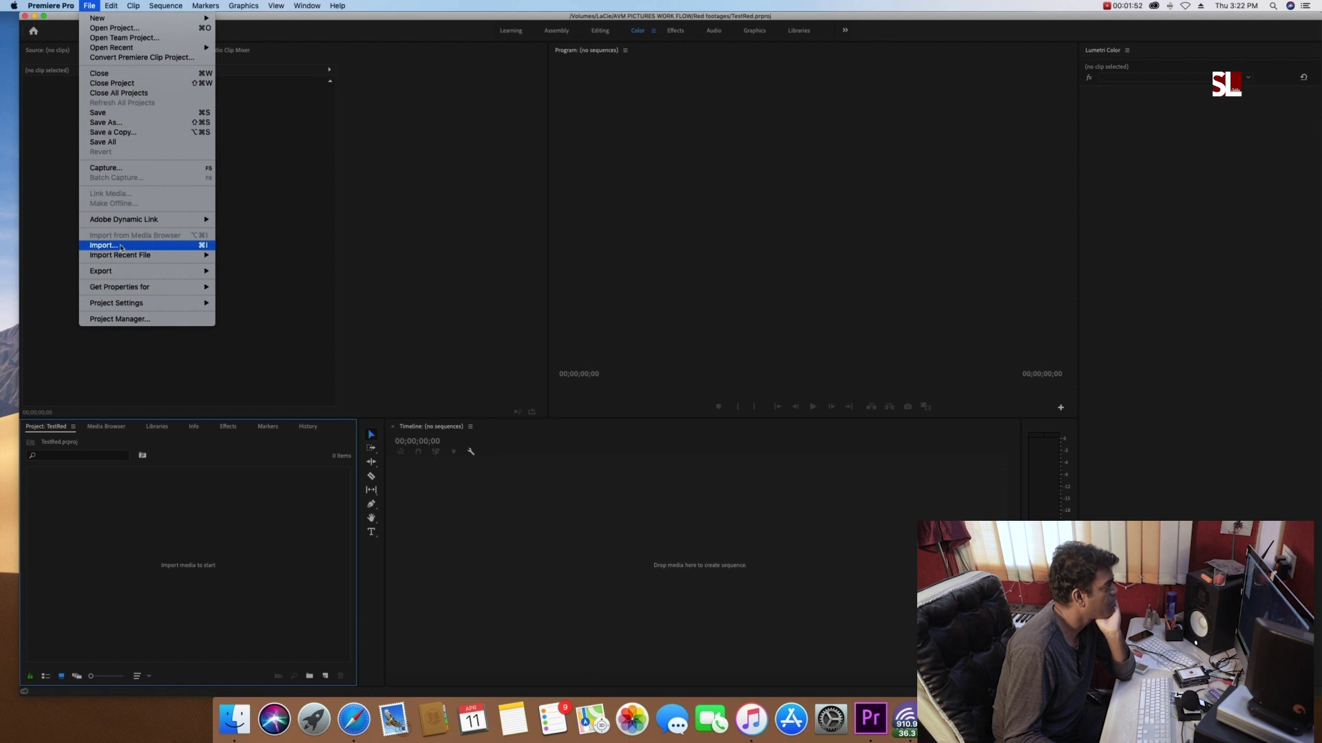
pyautogui.click(121, 247)
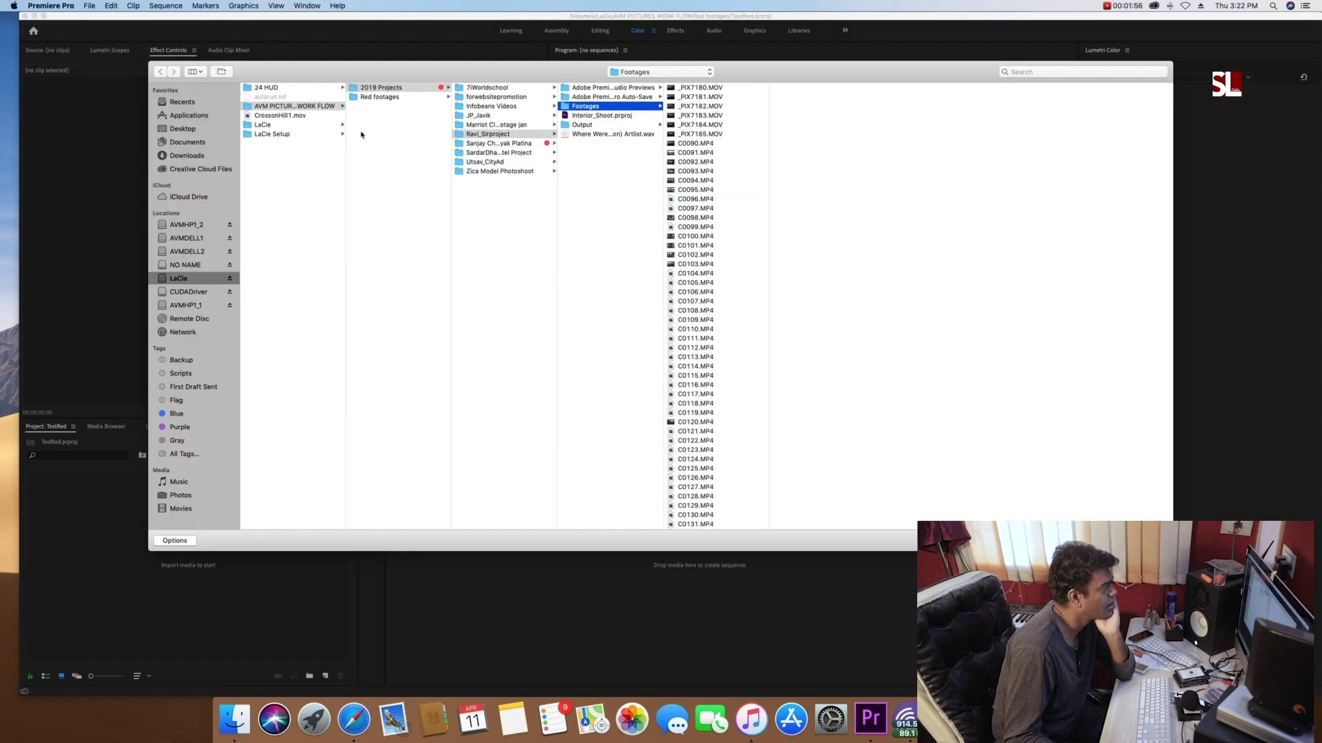
pyautogui.click(262, 125)
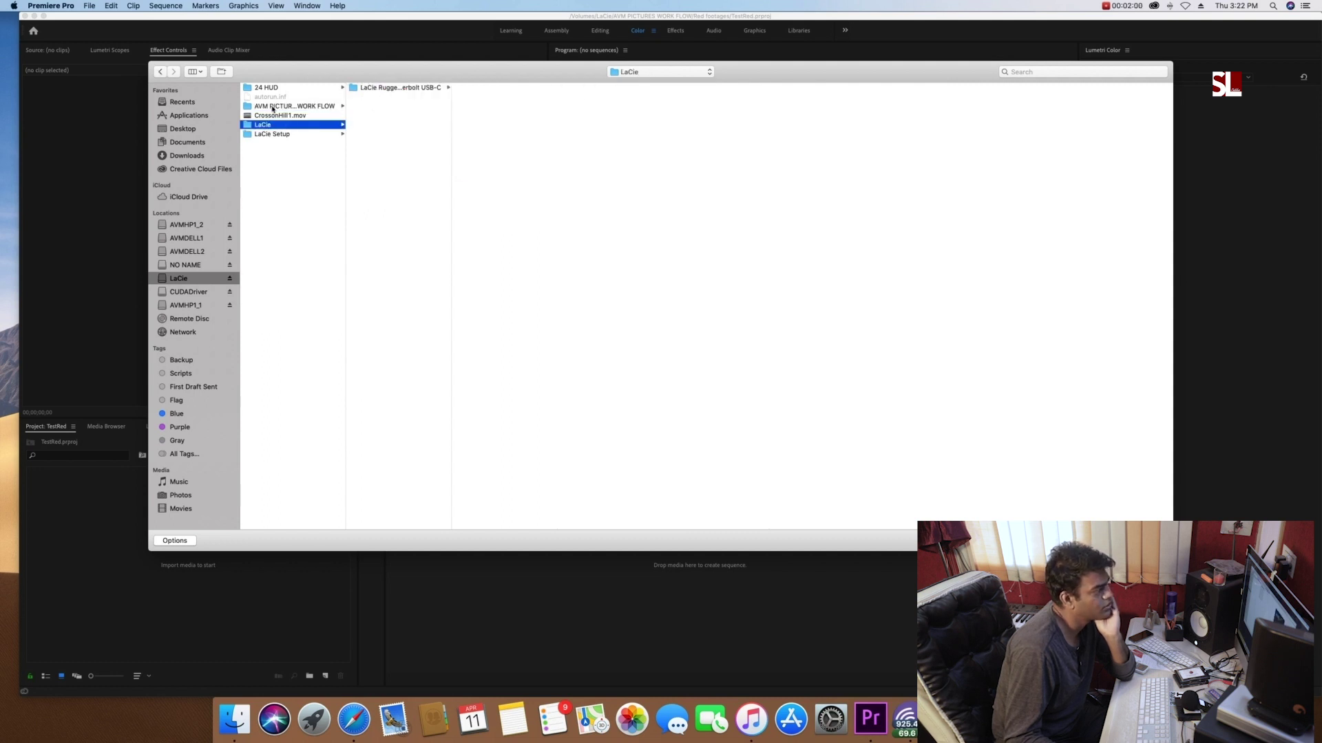
pyautogui.click(272, 107)
pyautogui.click(395, 97)
pyautogui.click(503, 99)
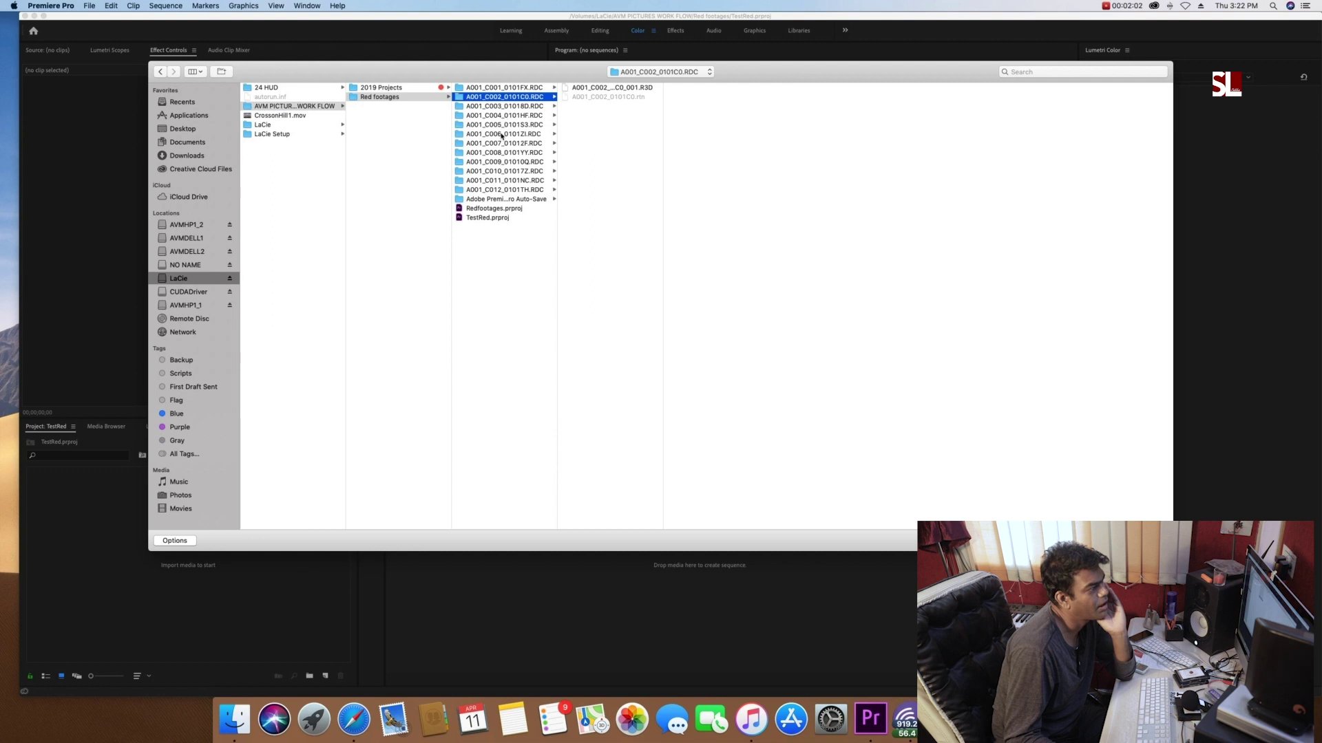
pyautogui.click(612, 88)
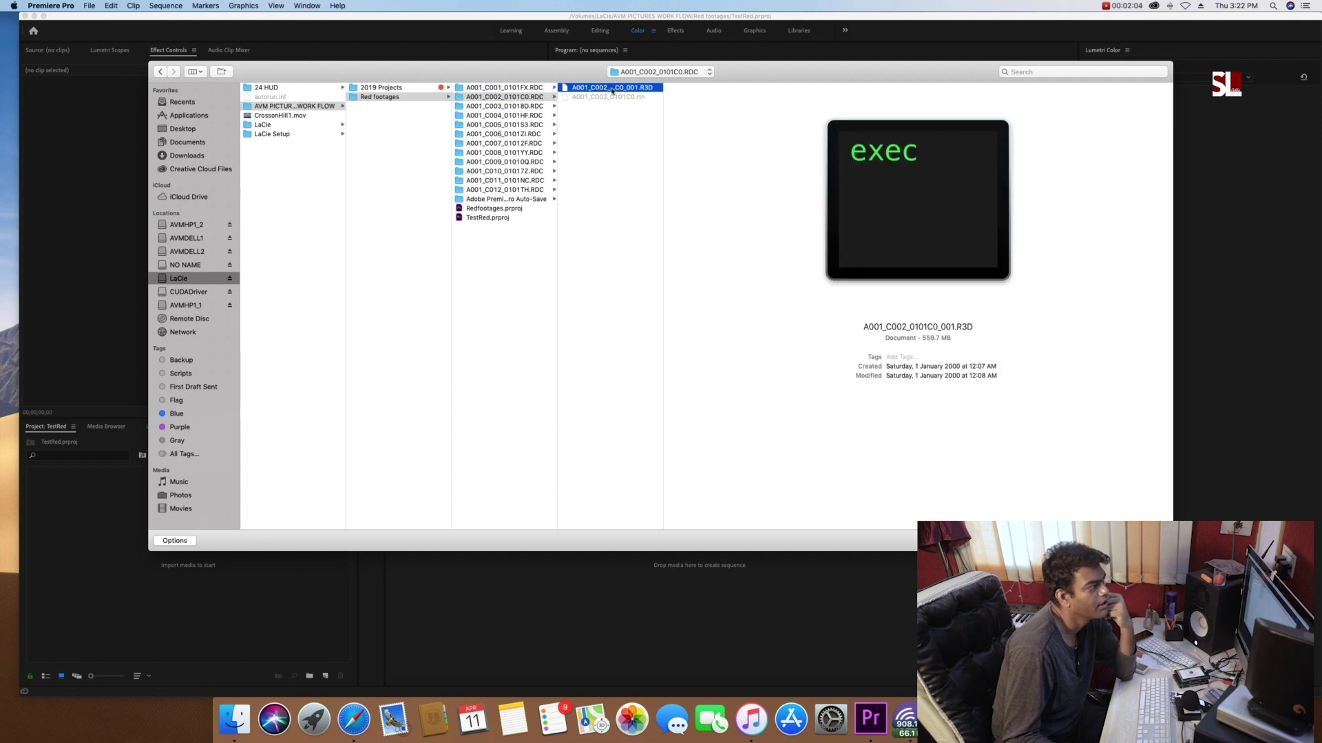
pyautogui.click(508, 181)
pyautogui.click(508, 162)
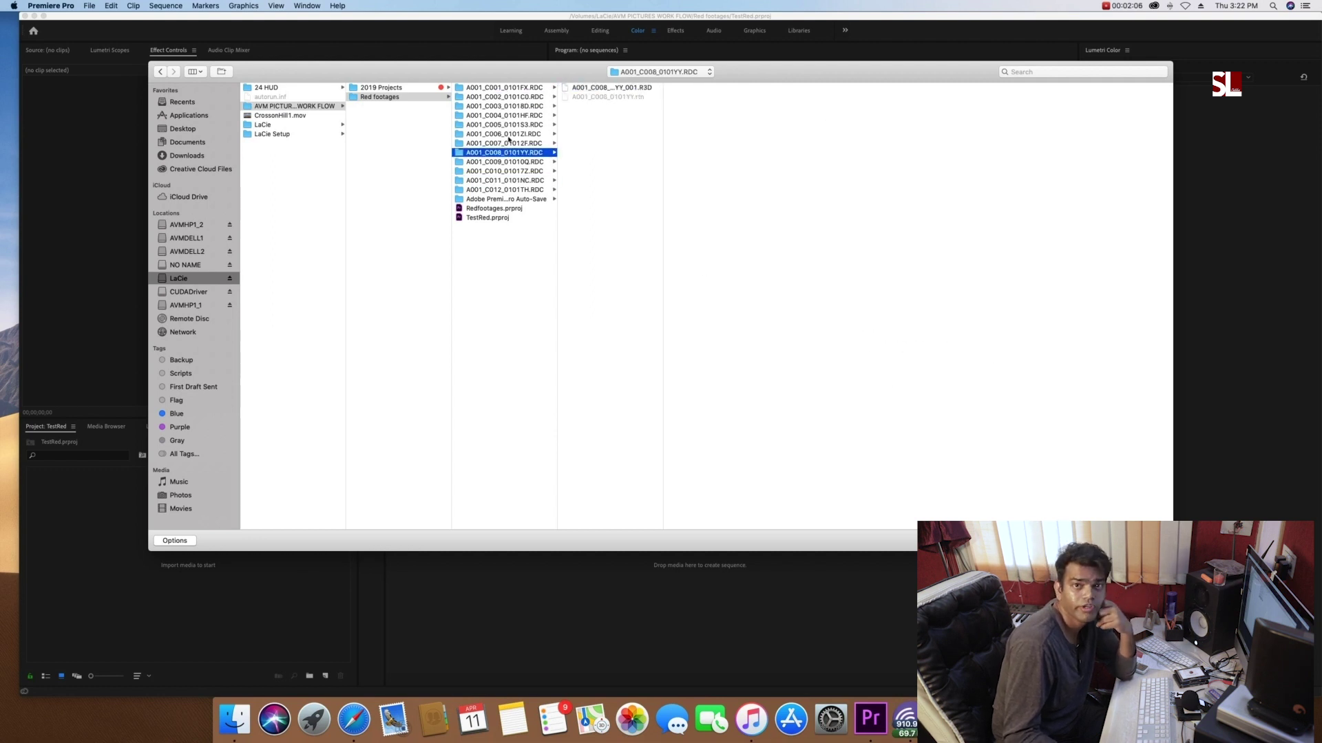
pyautogui.click(508, 136)
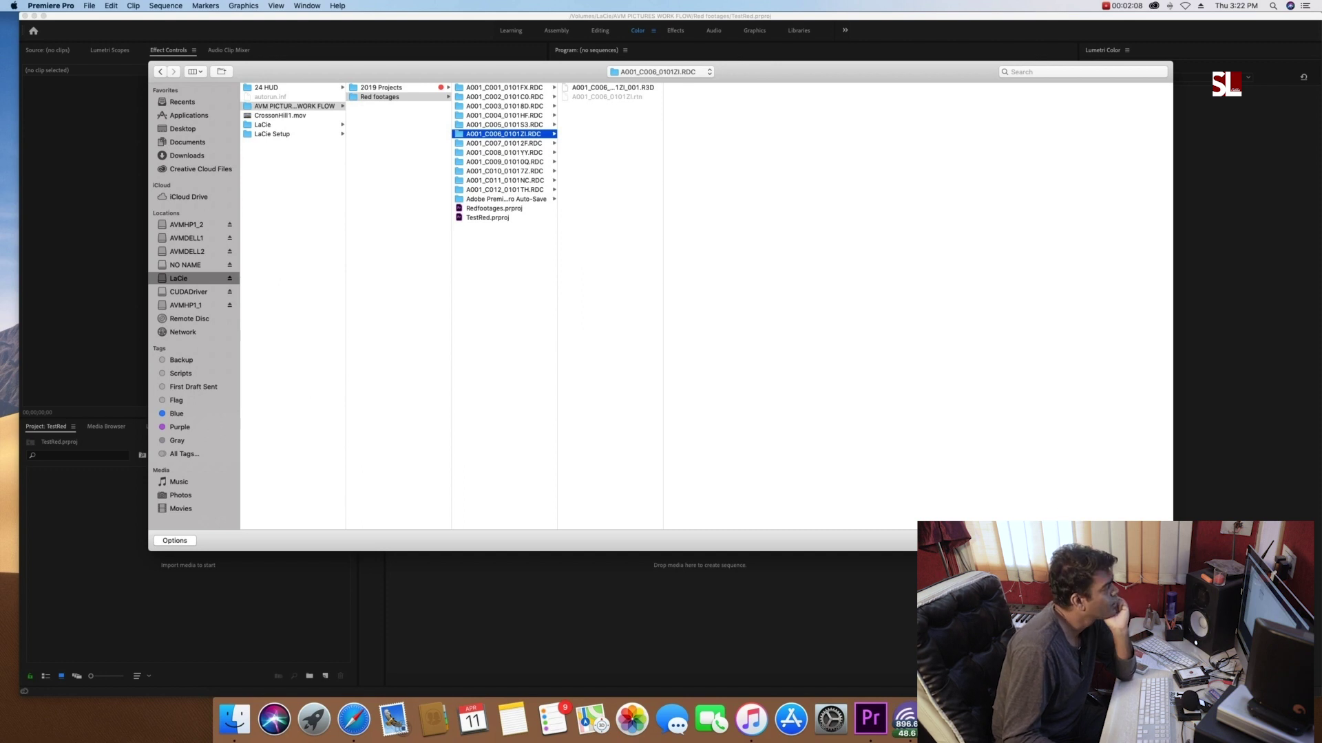
pyautogui.press('Escape')
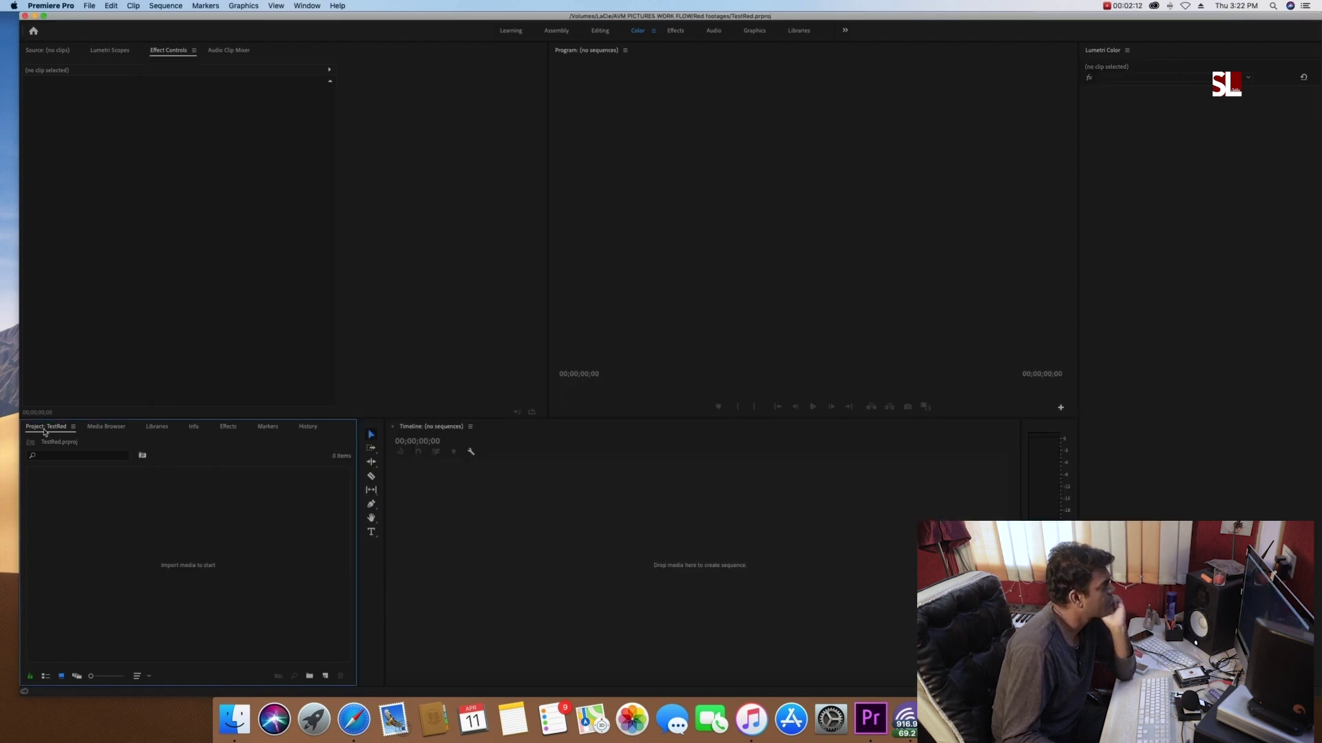
# Step: Browse the Red footages folder in the Media Browser, closing Finder's Applications window along the way
pyautogui.click(97, 432)
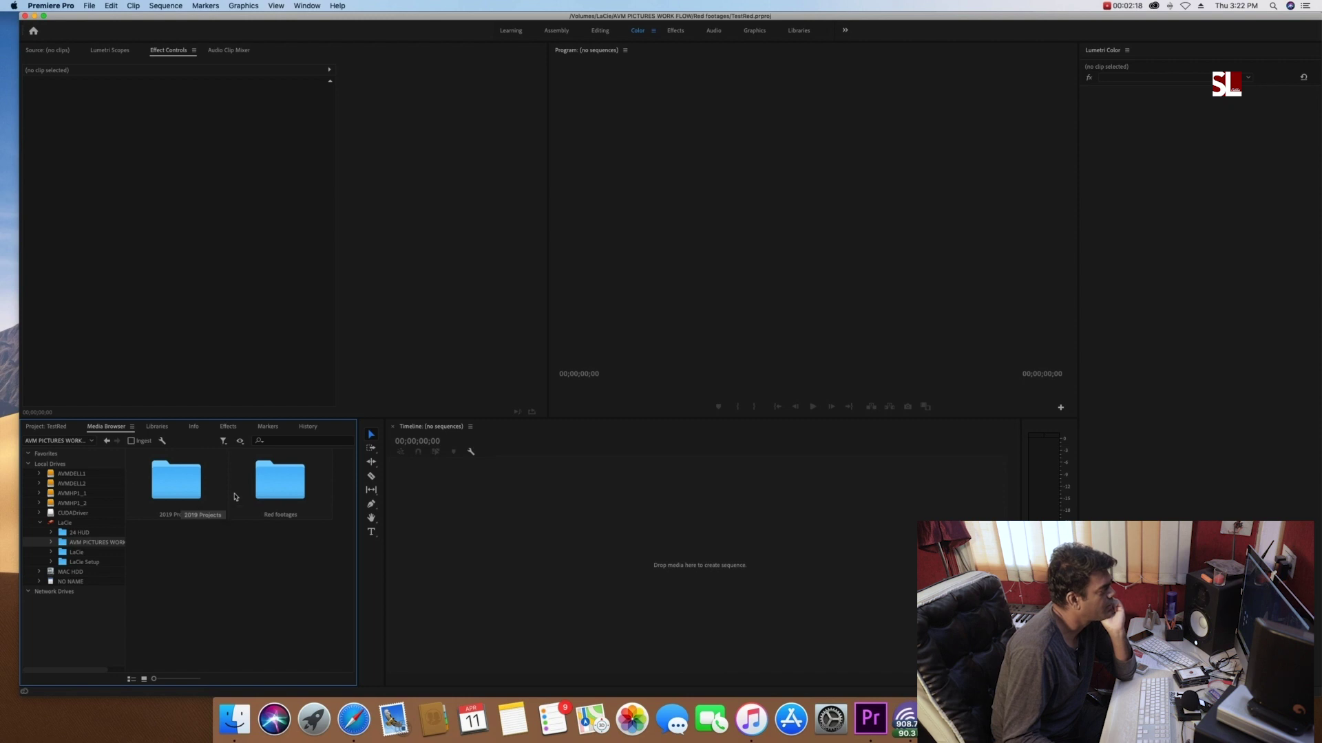
pyautogui.doubleClick(281, 491)
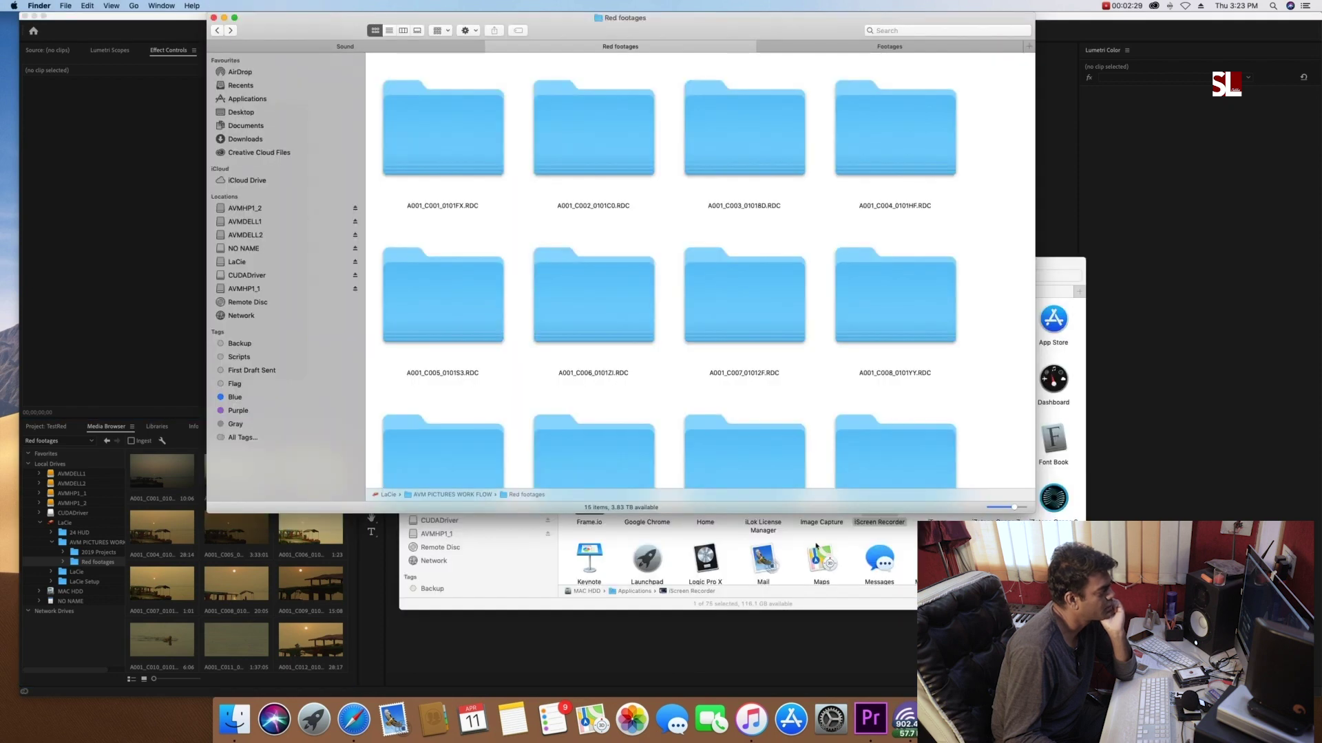
pyautogui.click(816, 547)
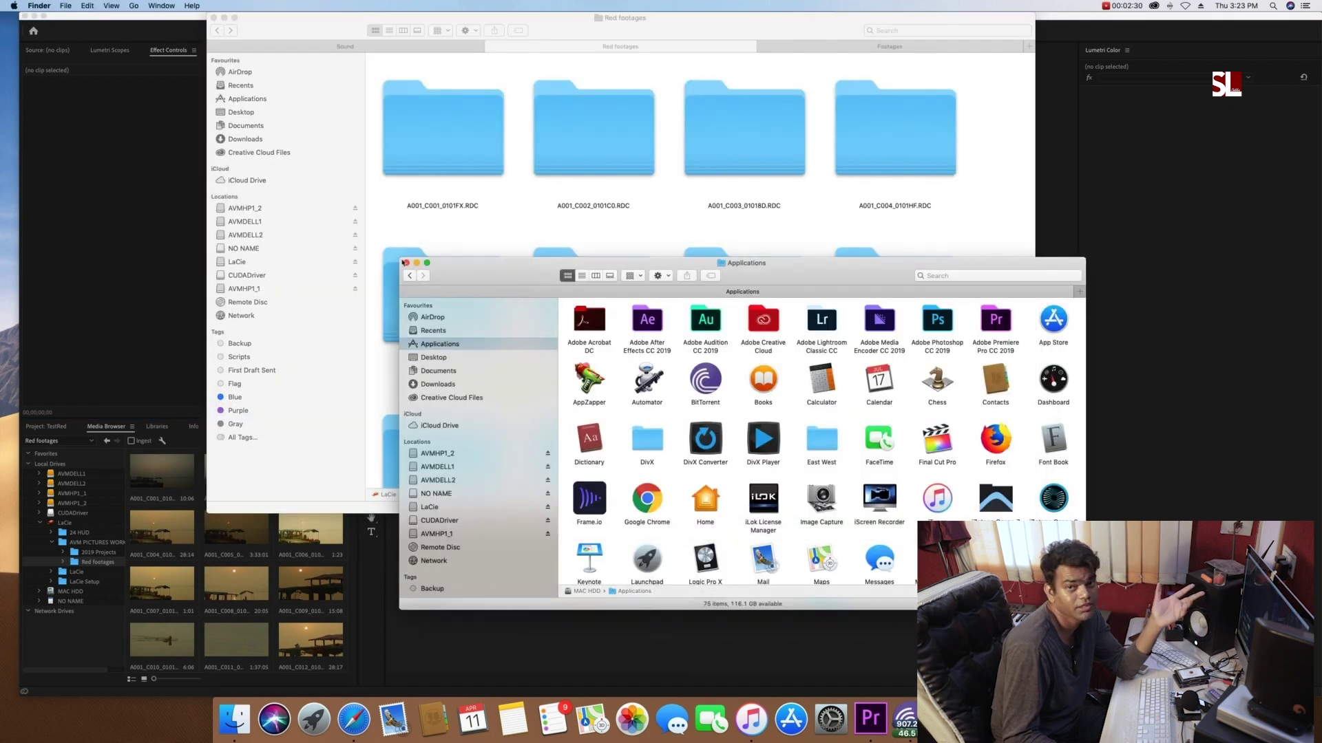
pyautogui.click(406, 267)
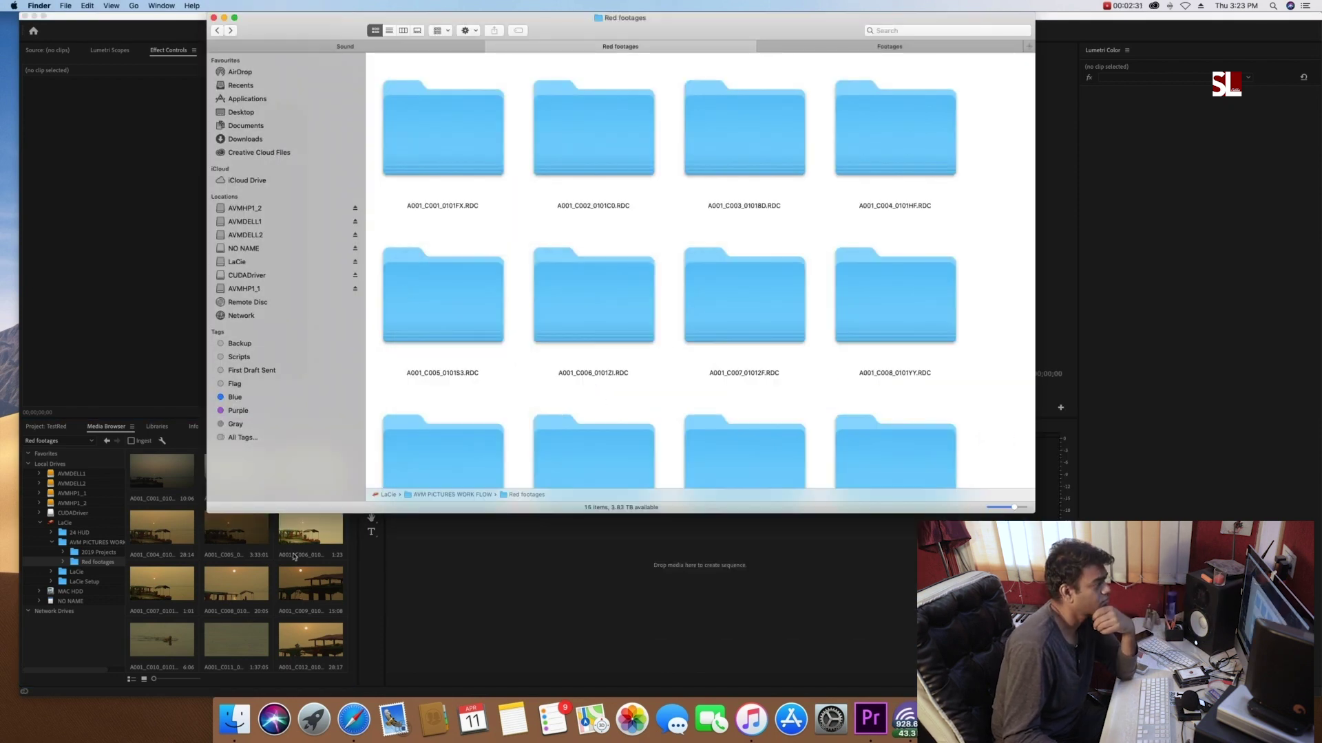
pyautogui.click(303, 604)
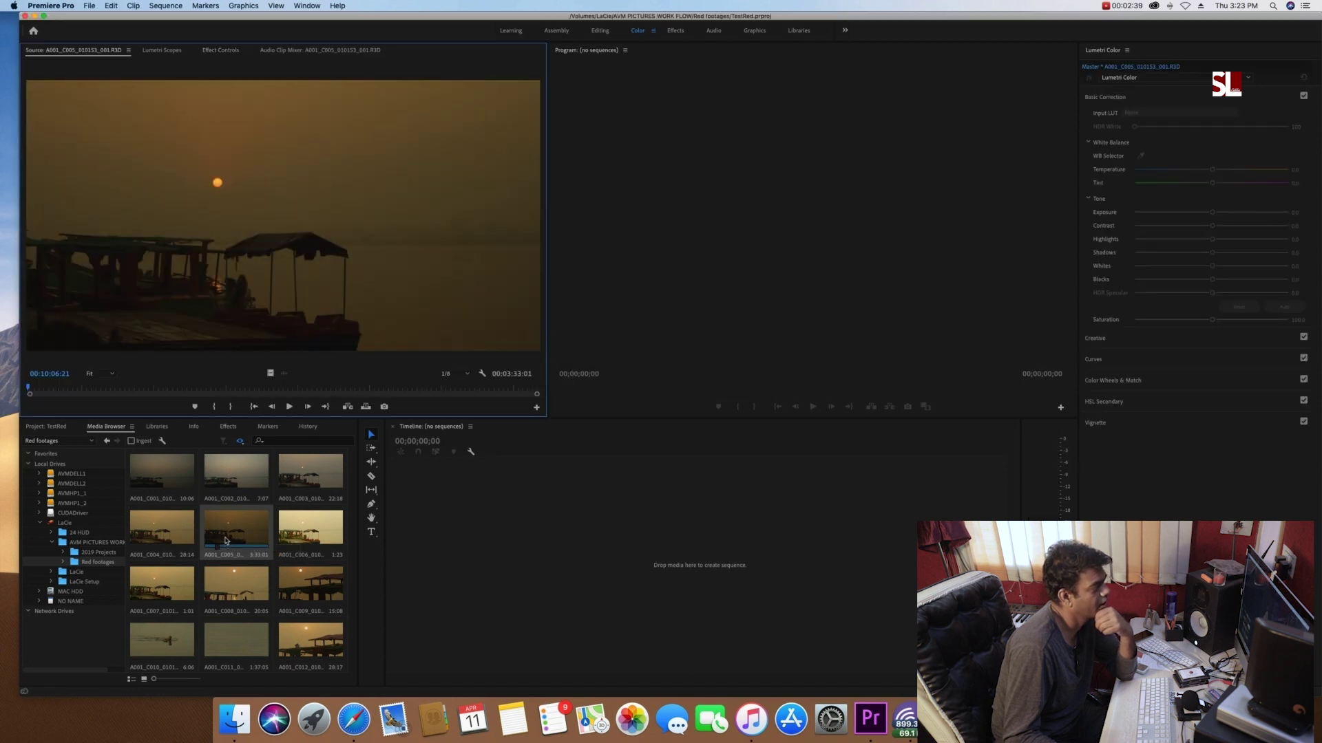
# Step: Preview clips A001_C008, A001_C001 and A001_C002, jumping to 00:10:50:03 and 00:11:40:08
pyautogui.click(219, 589)
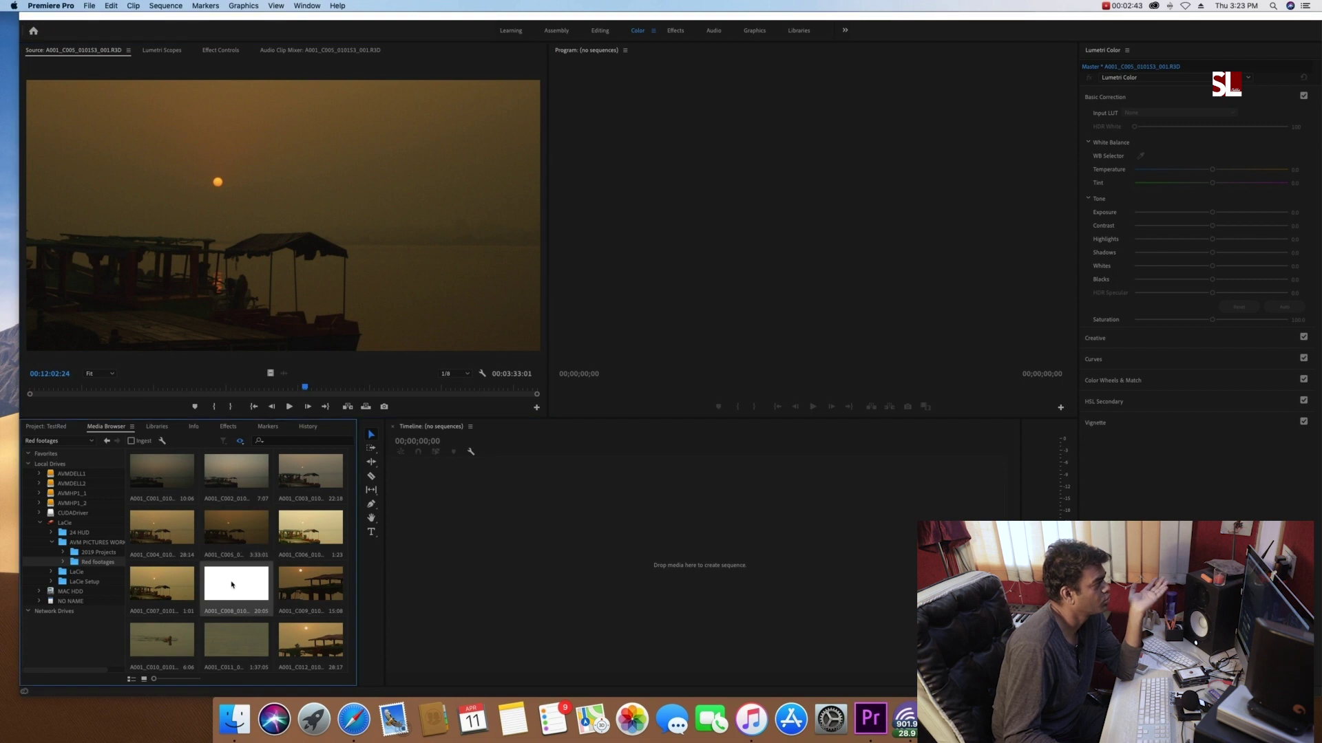
pyautogui.click(54, 389)
pyautogui.click(130, 393)
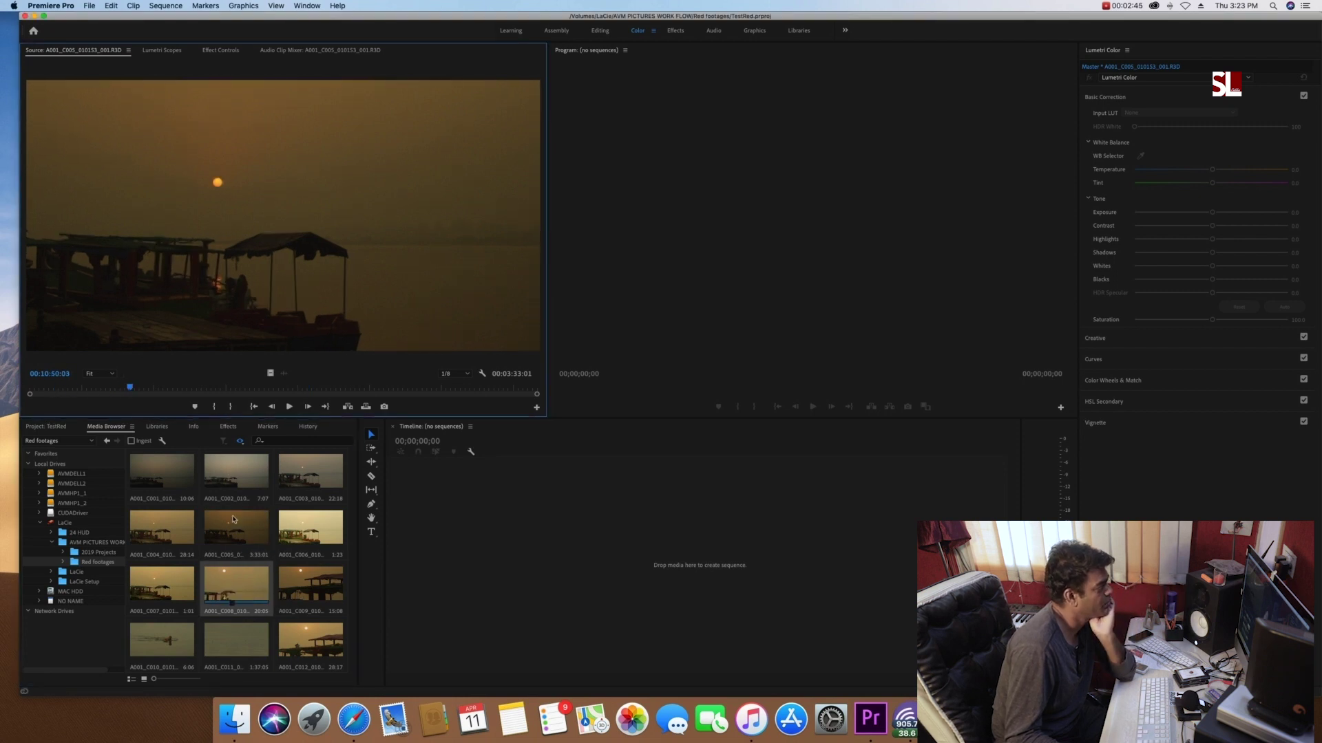
pyautogui.click(164, 483)
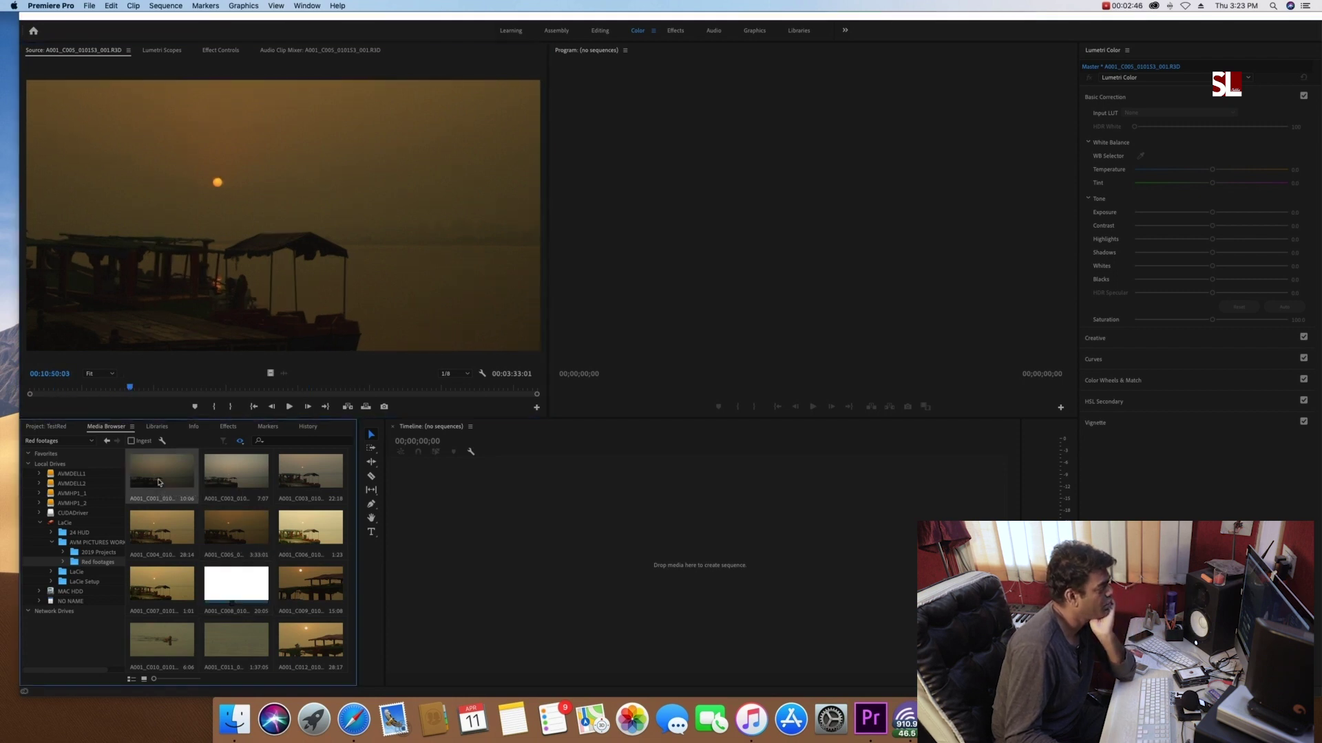
pyautogui.click(226, 477)
pyautogui.click(250, 391)
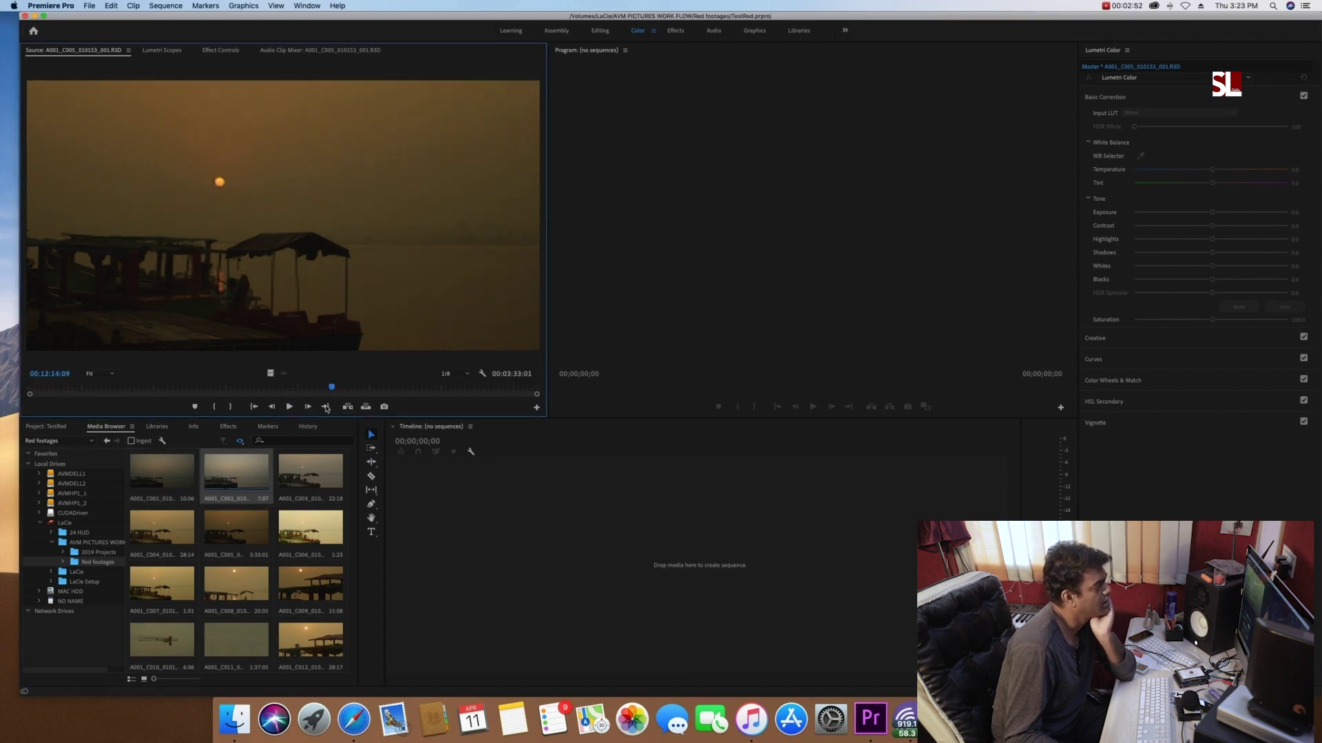
# Step: Load swimmer clip A001_C010 in the source preview, scrub it and play it through
pyautogui.click(171, 633)
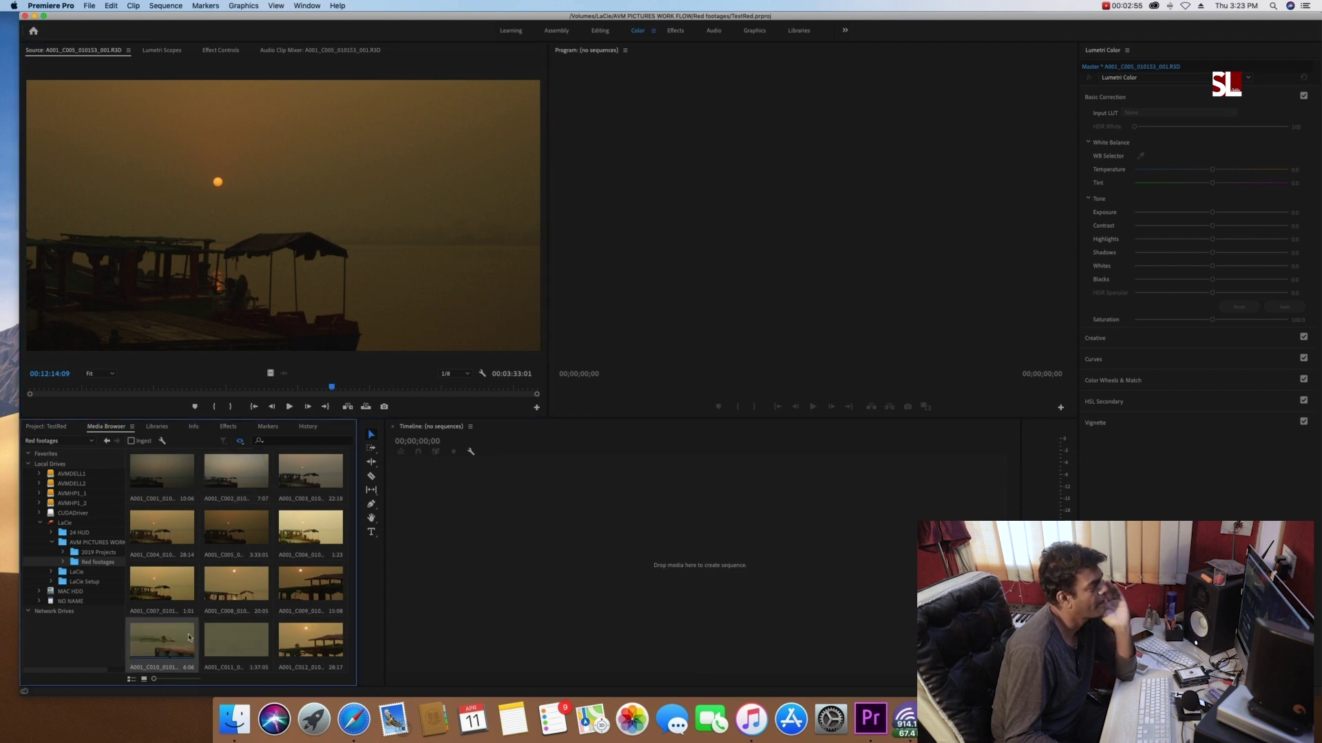
pyautogui.doubleClick(154, 643)
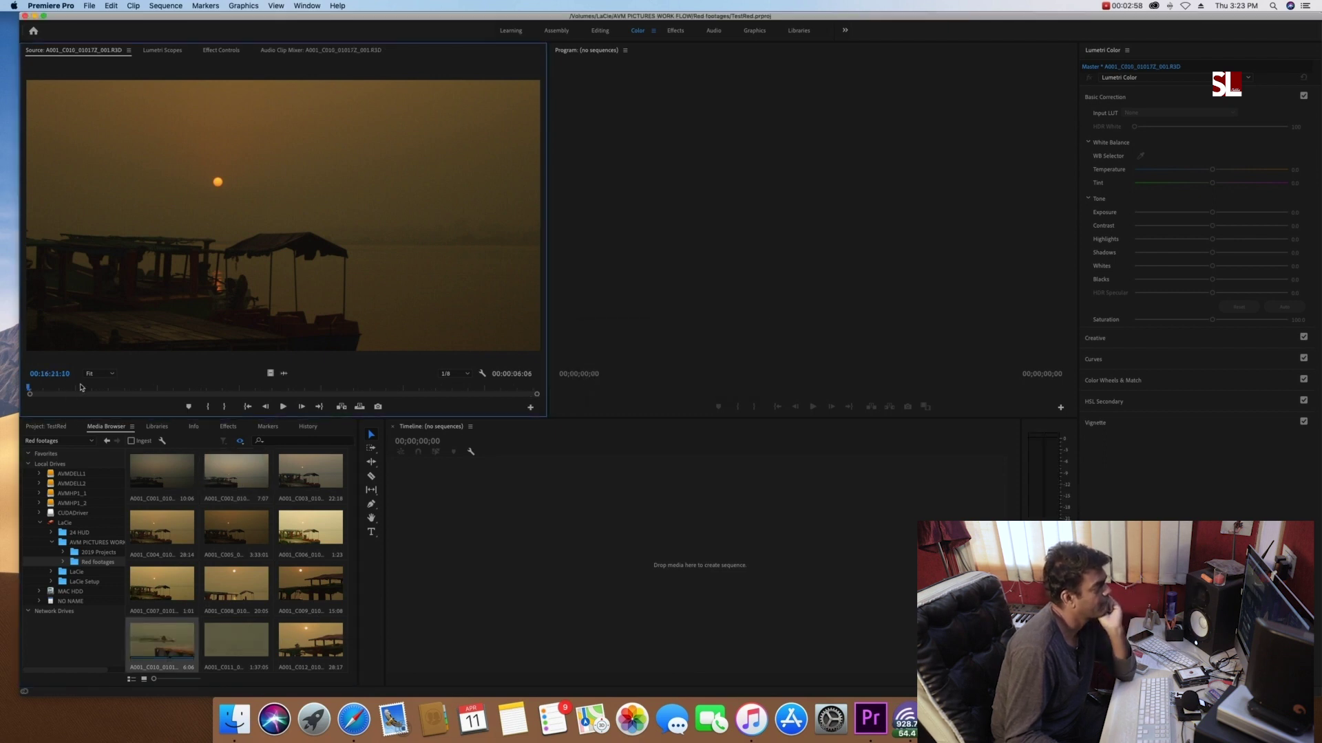
pyautogui.moveTo(76, 390); pyautogui.dragTo(132, 441)
pyautogui.click(144, 467)
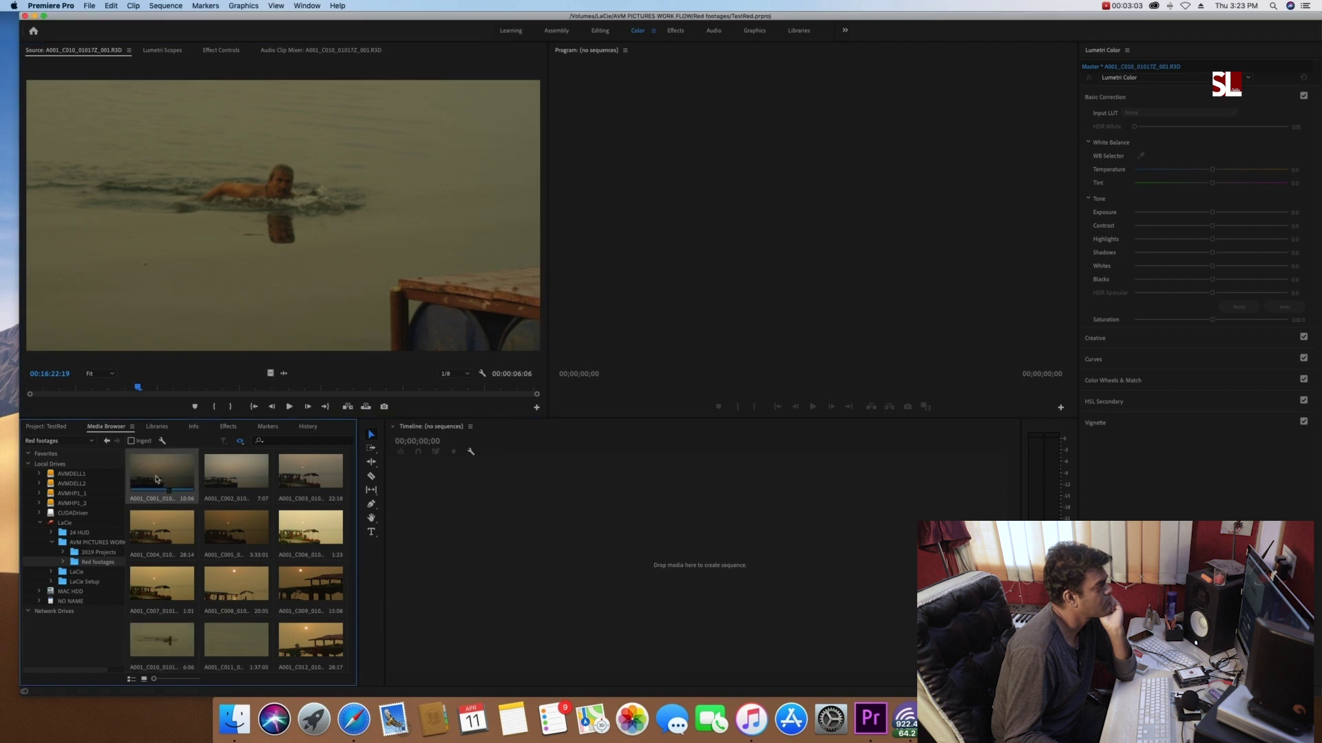
pyautogui.click(466, 374)
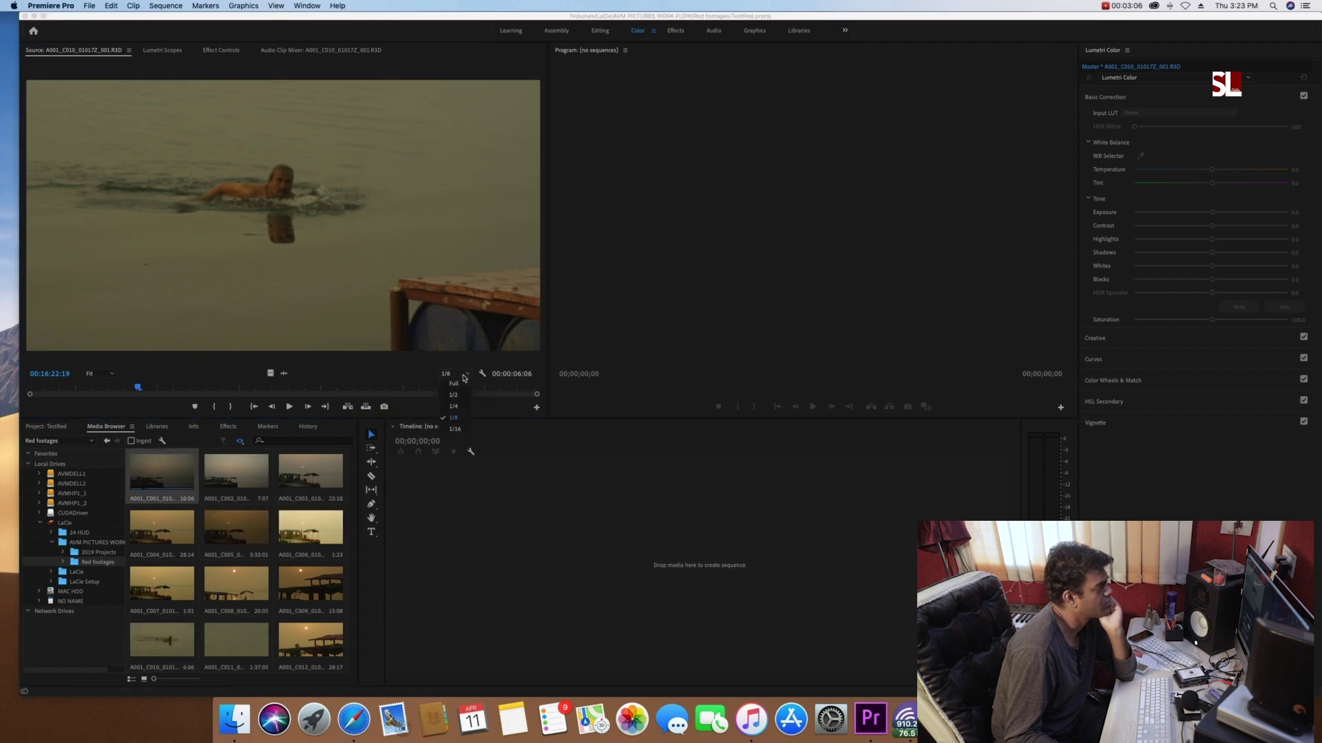
pyautogui.click(453, 418)
pyautogui.click(289, 407)
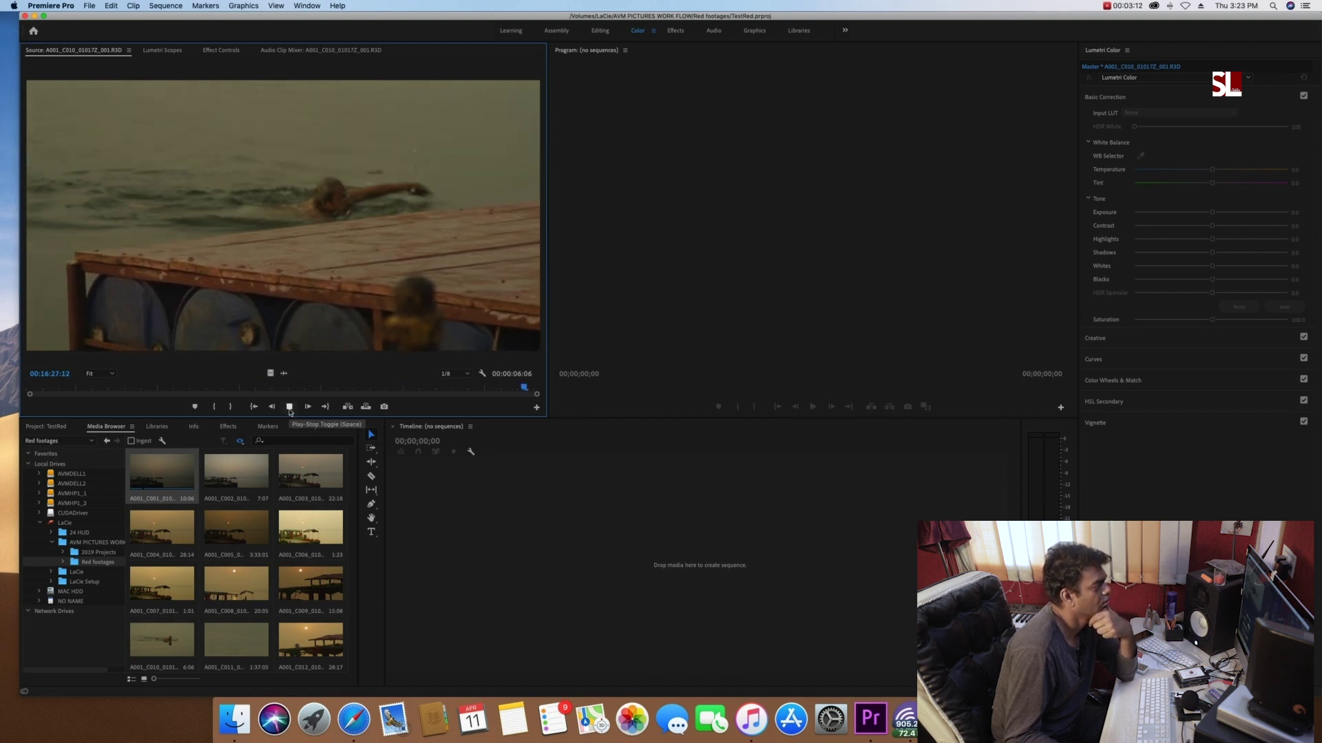
pyautogui.click(262, 539)
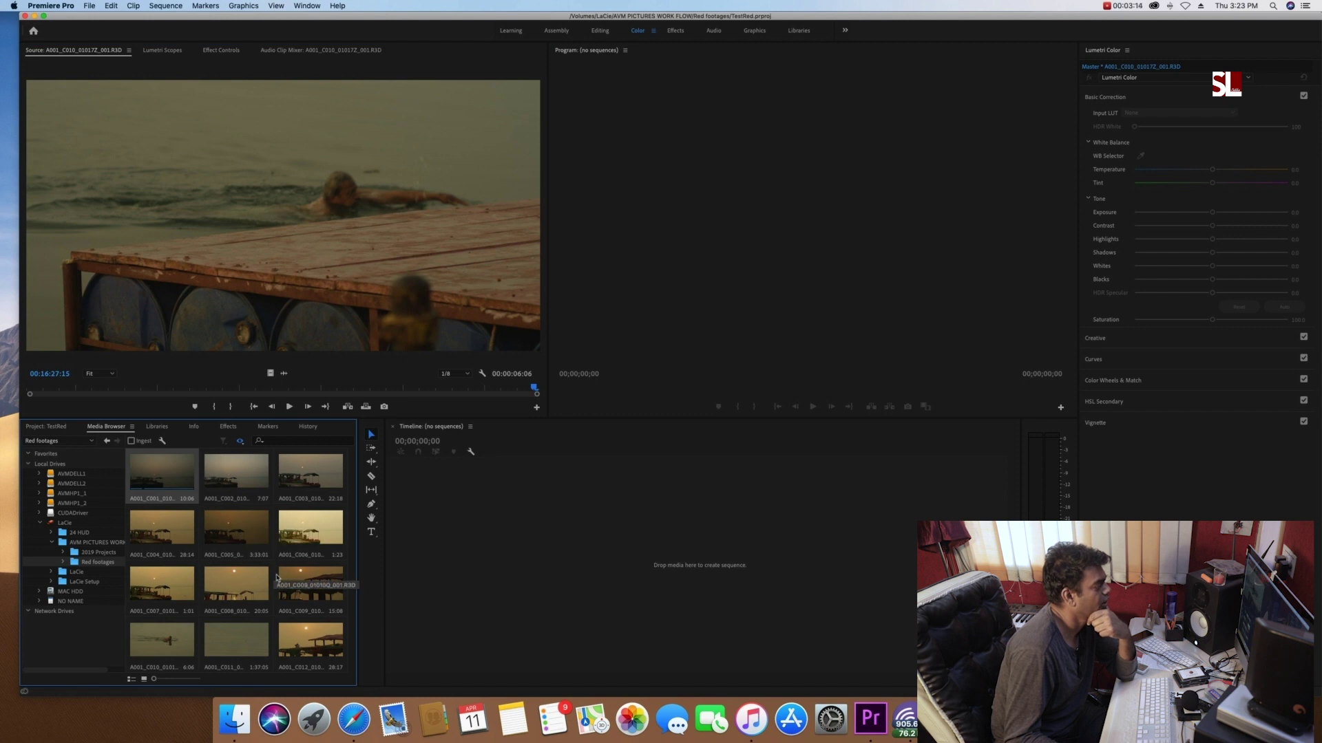
# Step: Import all twelve Red footage clips into the TestRed project
pyautogui.rightClick(313, 644)
pyautogui.click(329, 656)
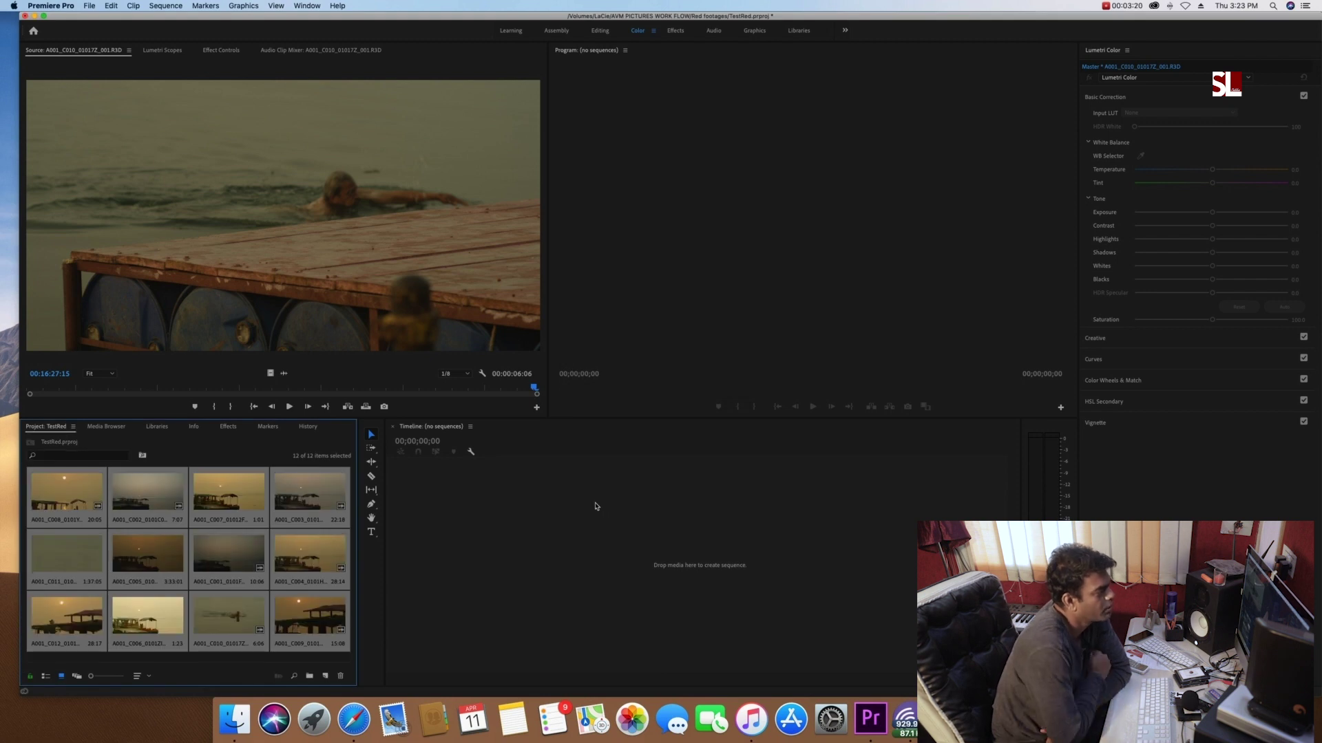
pyautogui.click(227, 554)
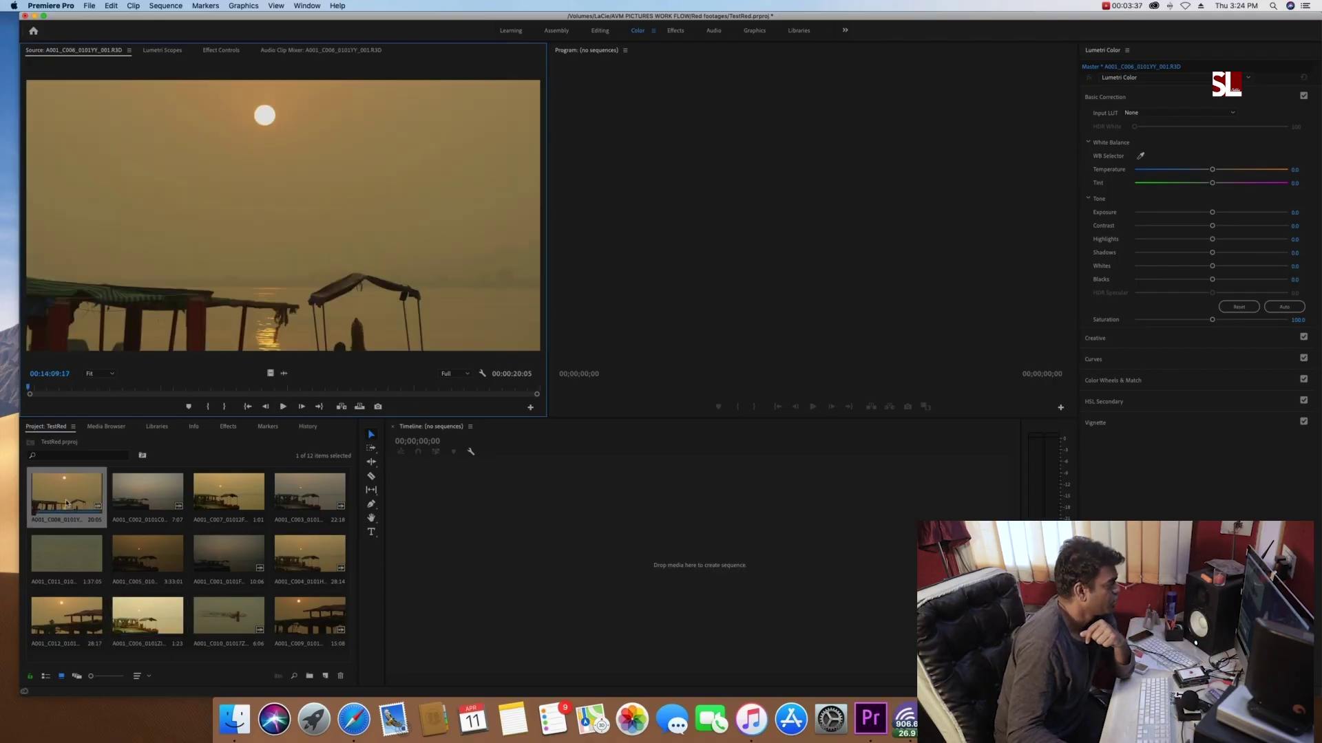
pyautogui.hotkey('shift', '8')
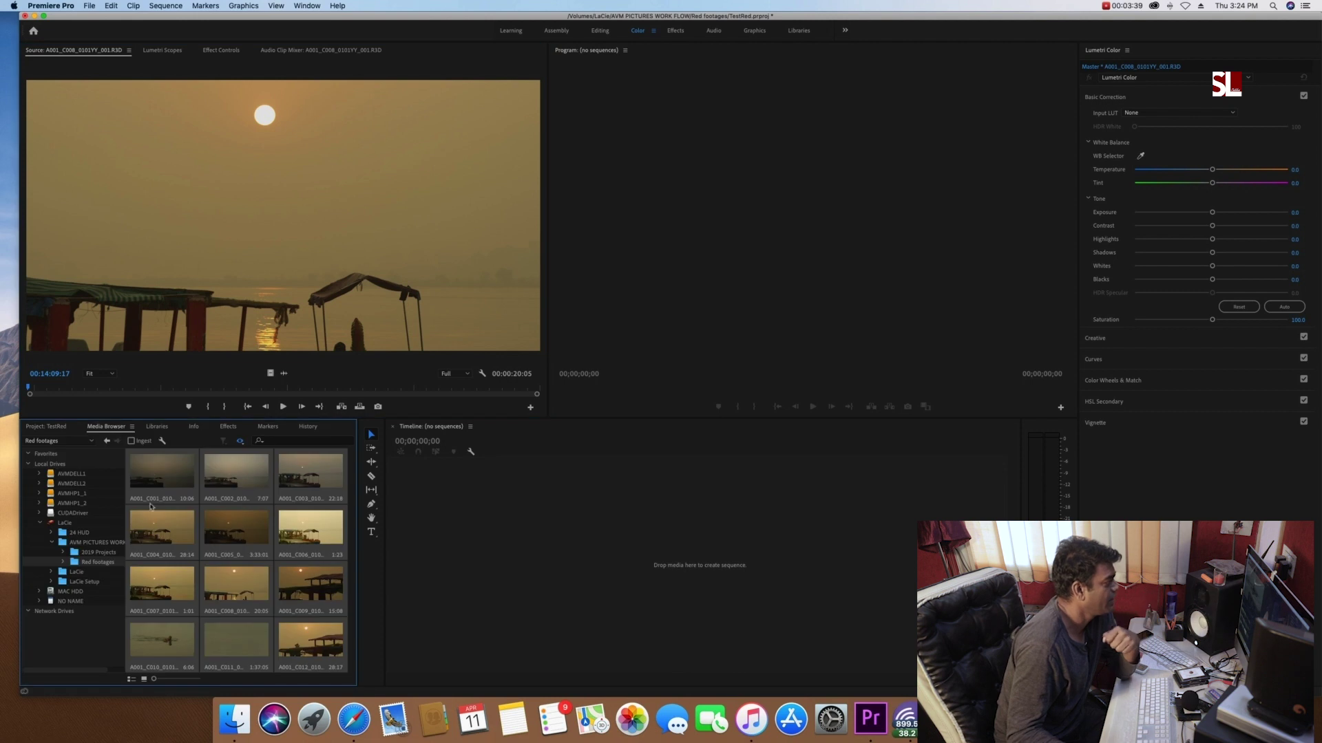
pyautogui.rightClick(238, 543)
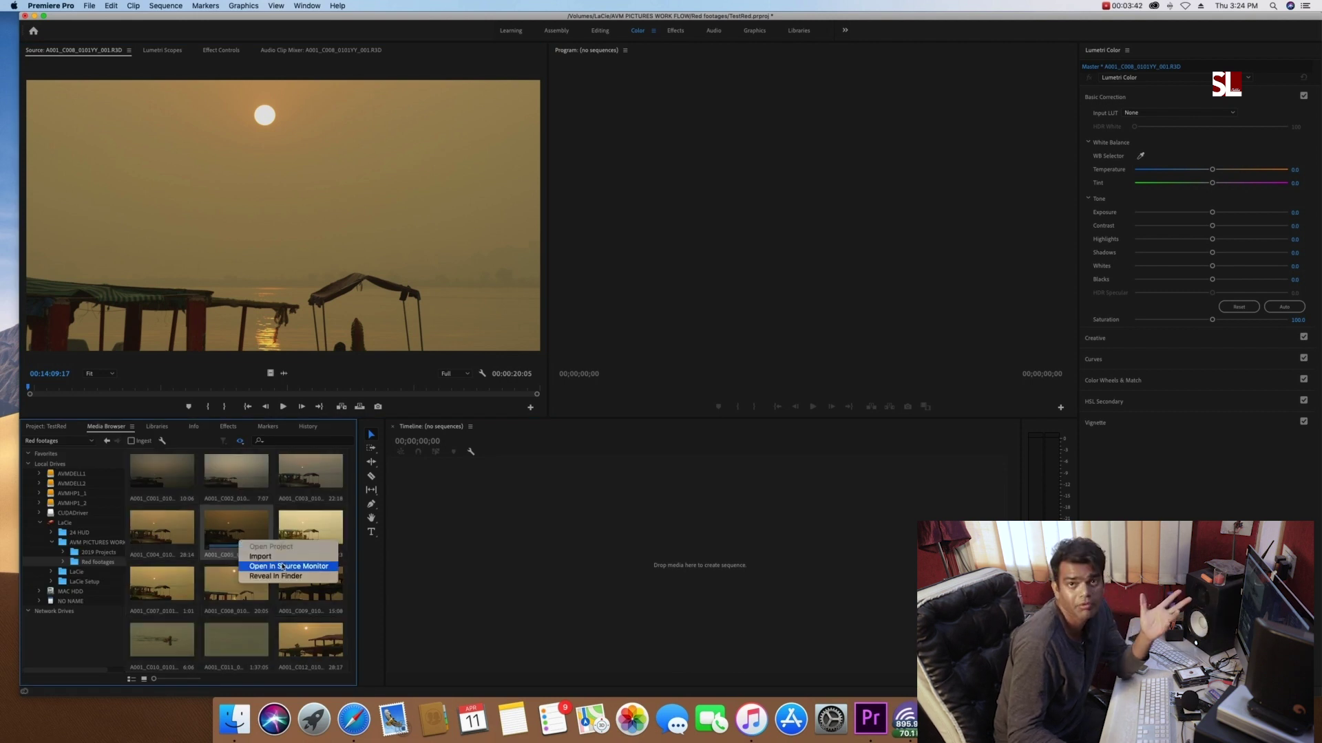
pyautogui.press('Escape')
pyautogui.hotkey('shift', '1')
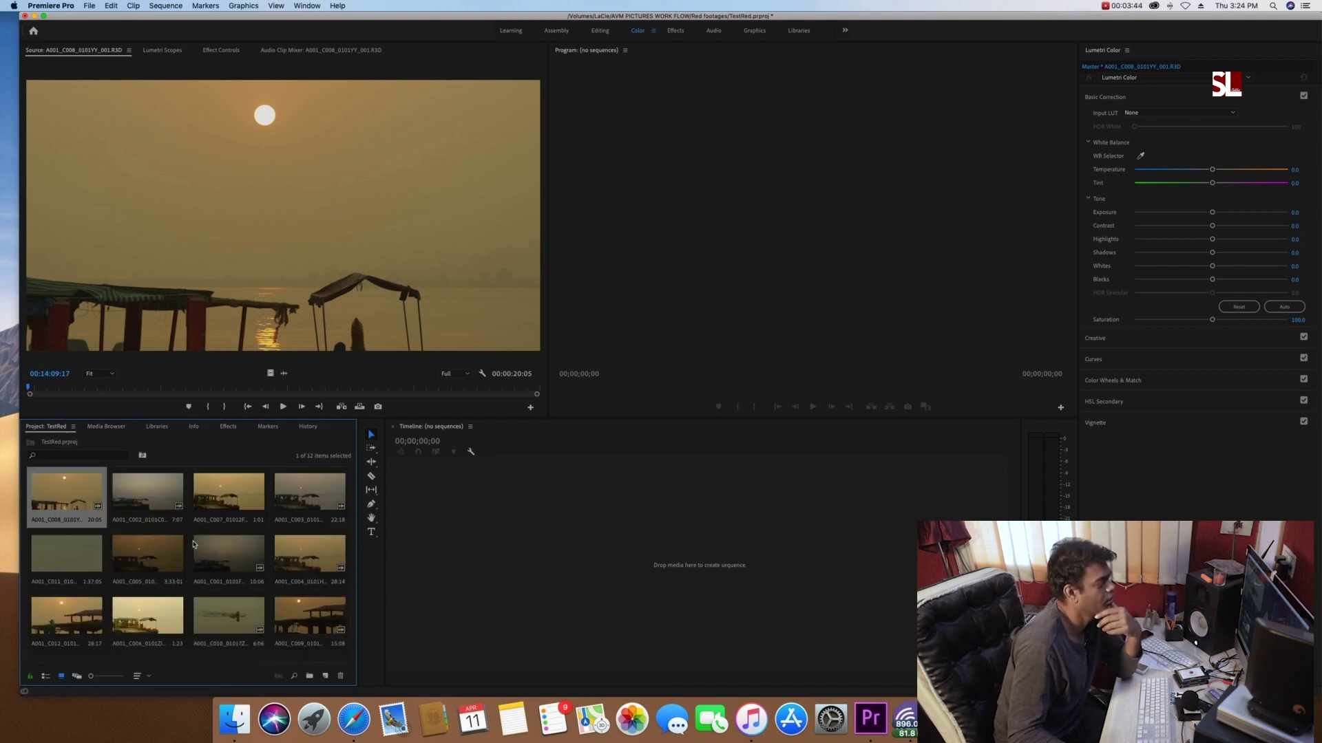
# Step: Load clip A001_C001 in the source preview and set playback resolution to 1/4
pyautogui.click(174, 548)
pyautogui.press('Right')
pyautogui.press('Right')
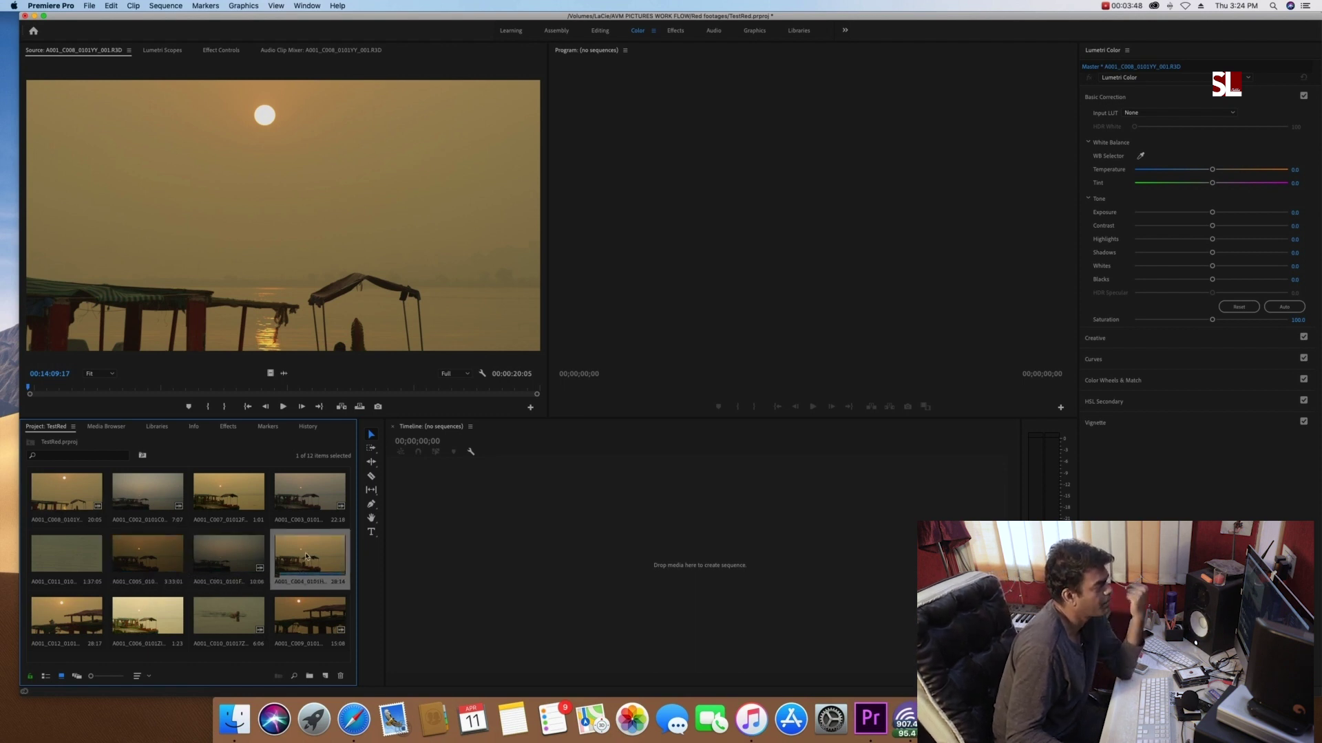
pyautogui.rightClick(296, 558)
pyautogui.doubleClick(243, 547)
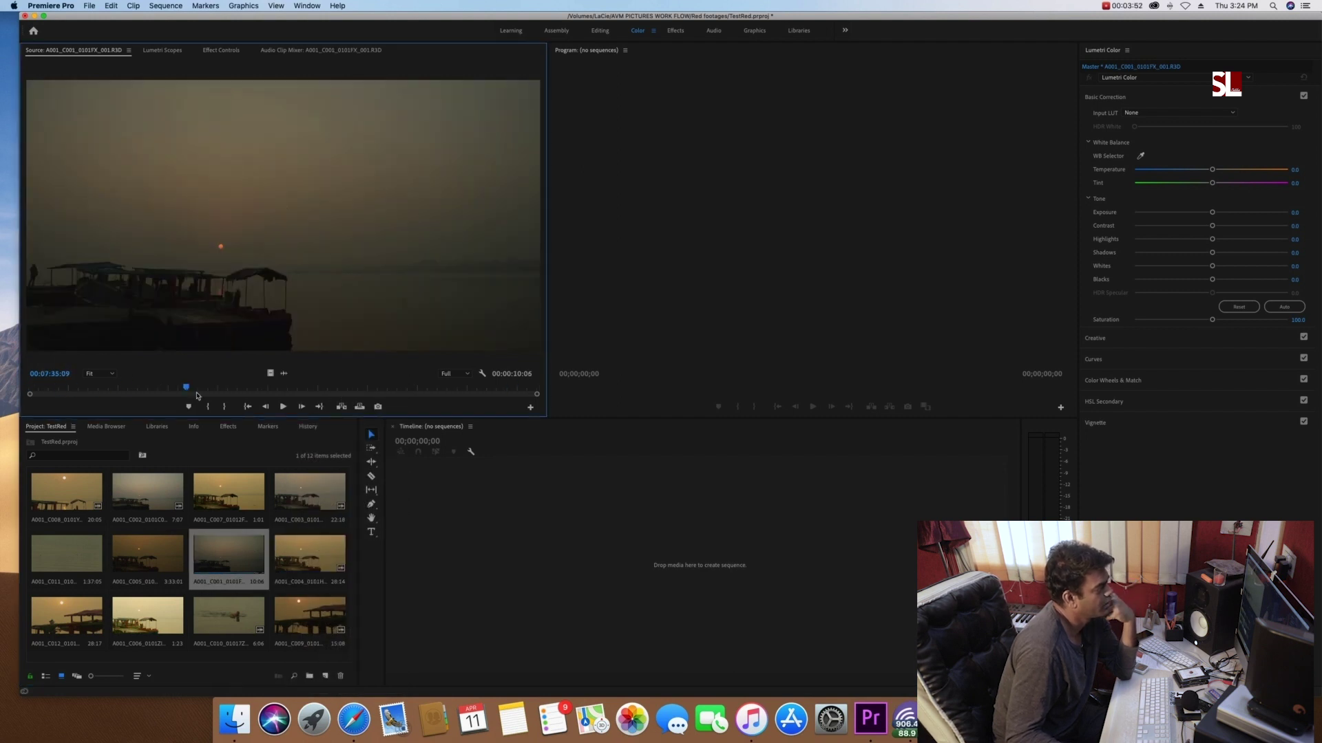
pyautogui.moveTo(363, 397); pyautogui.dragTo(422, 397)
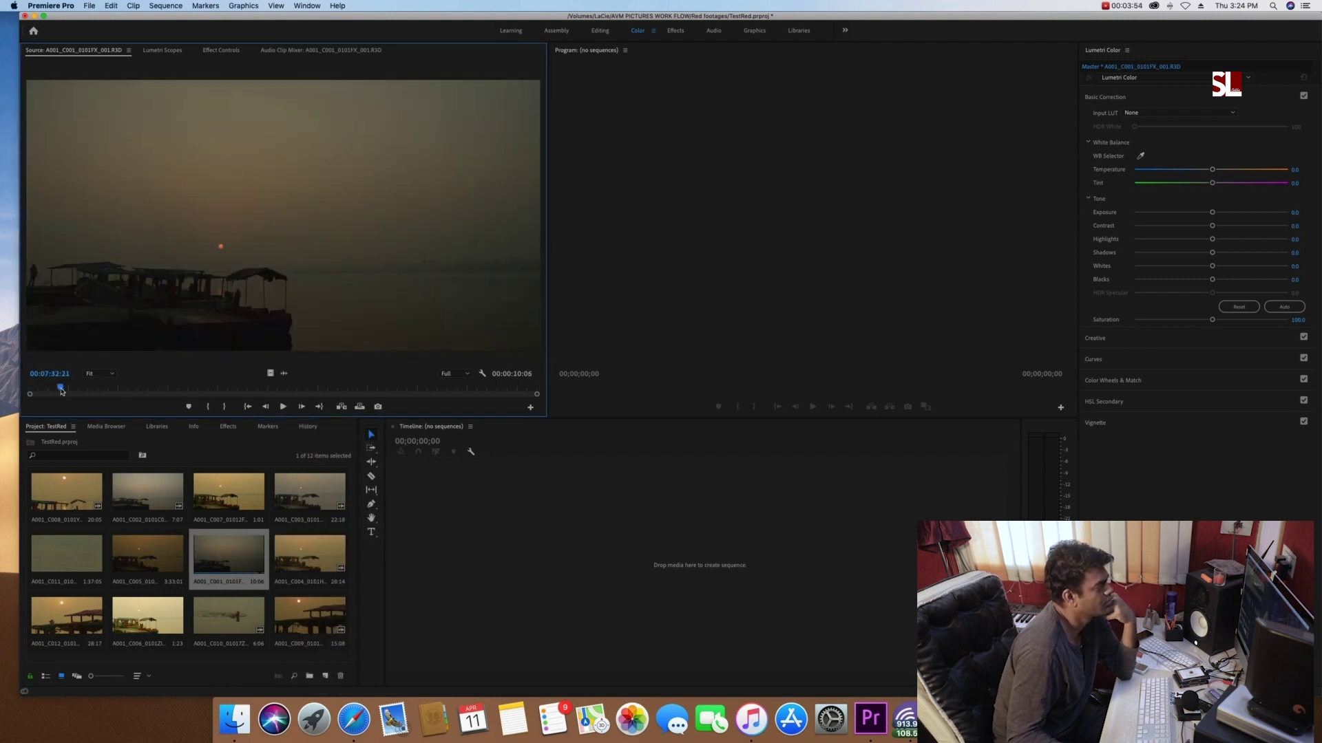
pyautogui.click(451, 374)
pyautogui.click(447, 409)
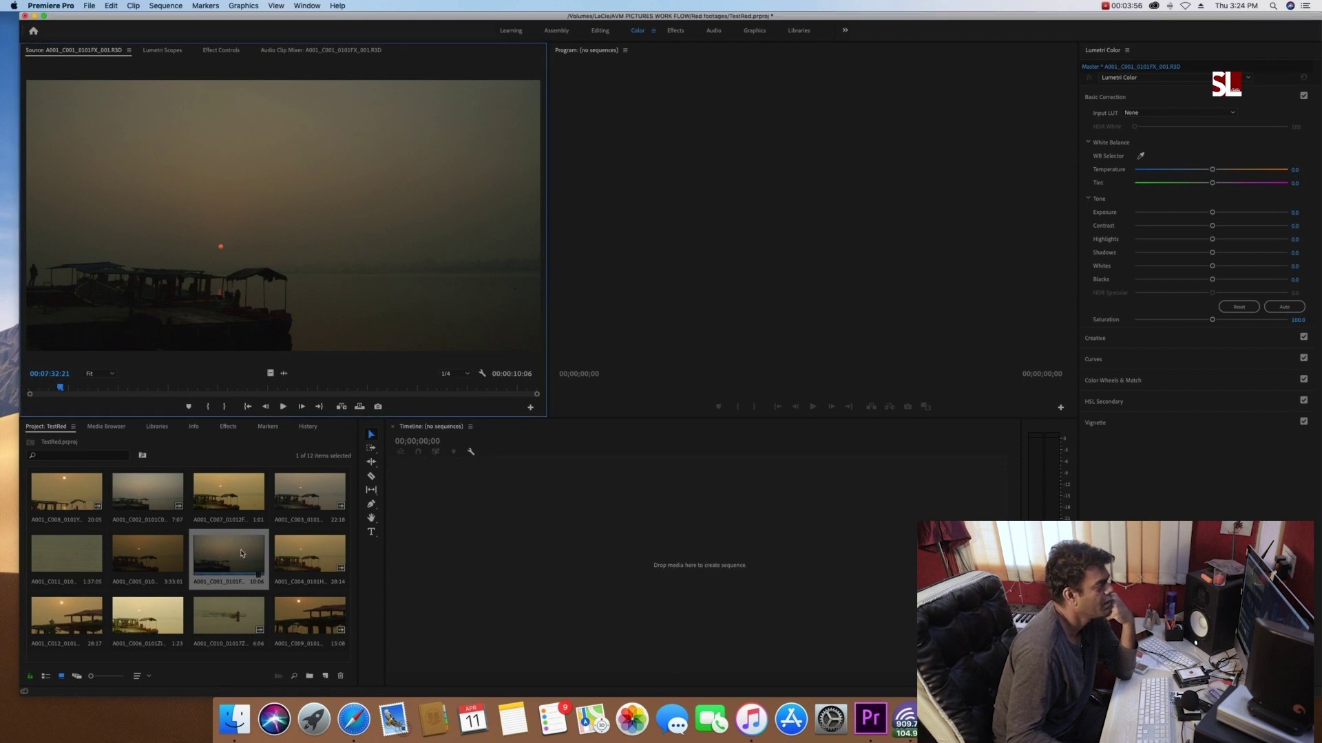
pyautogui.rightClick(242, 553)
pyautogui.moveTo(275, 304)
pyautogui.click(370, 313)
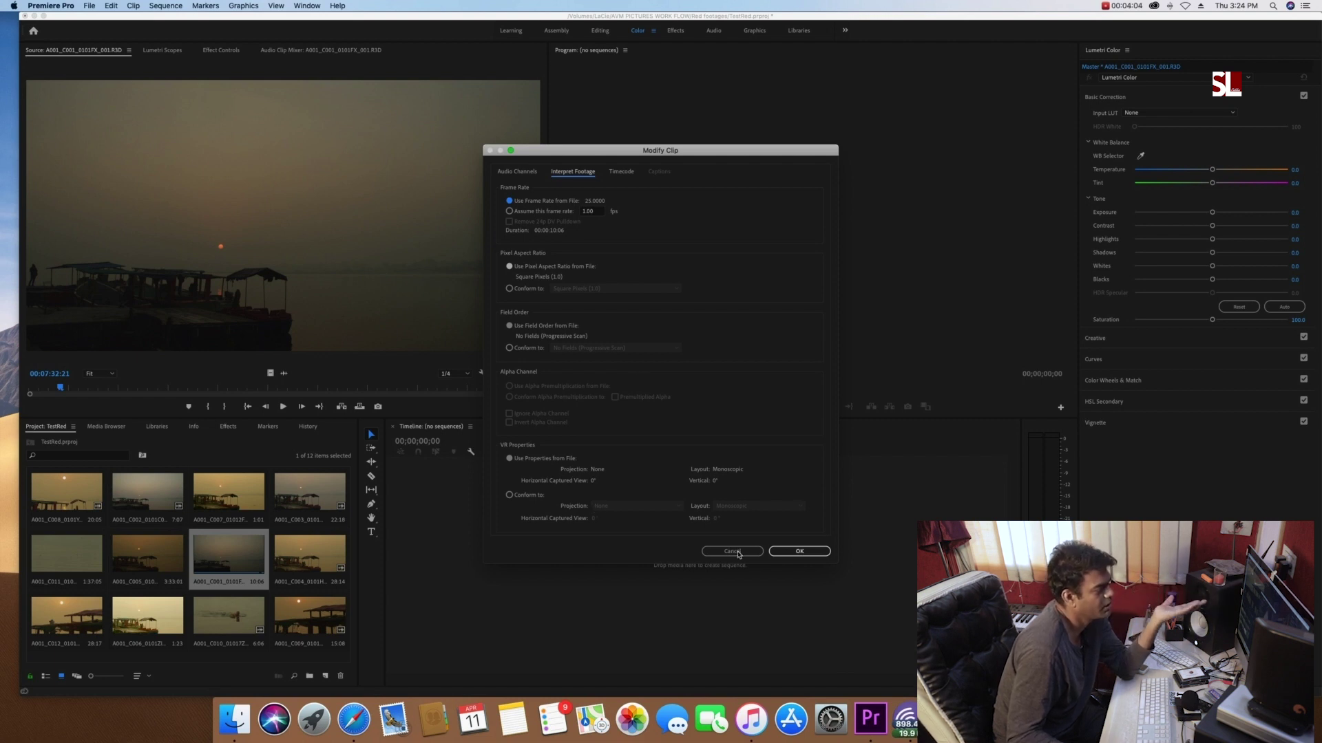
pyautogui.click(721, 549)
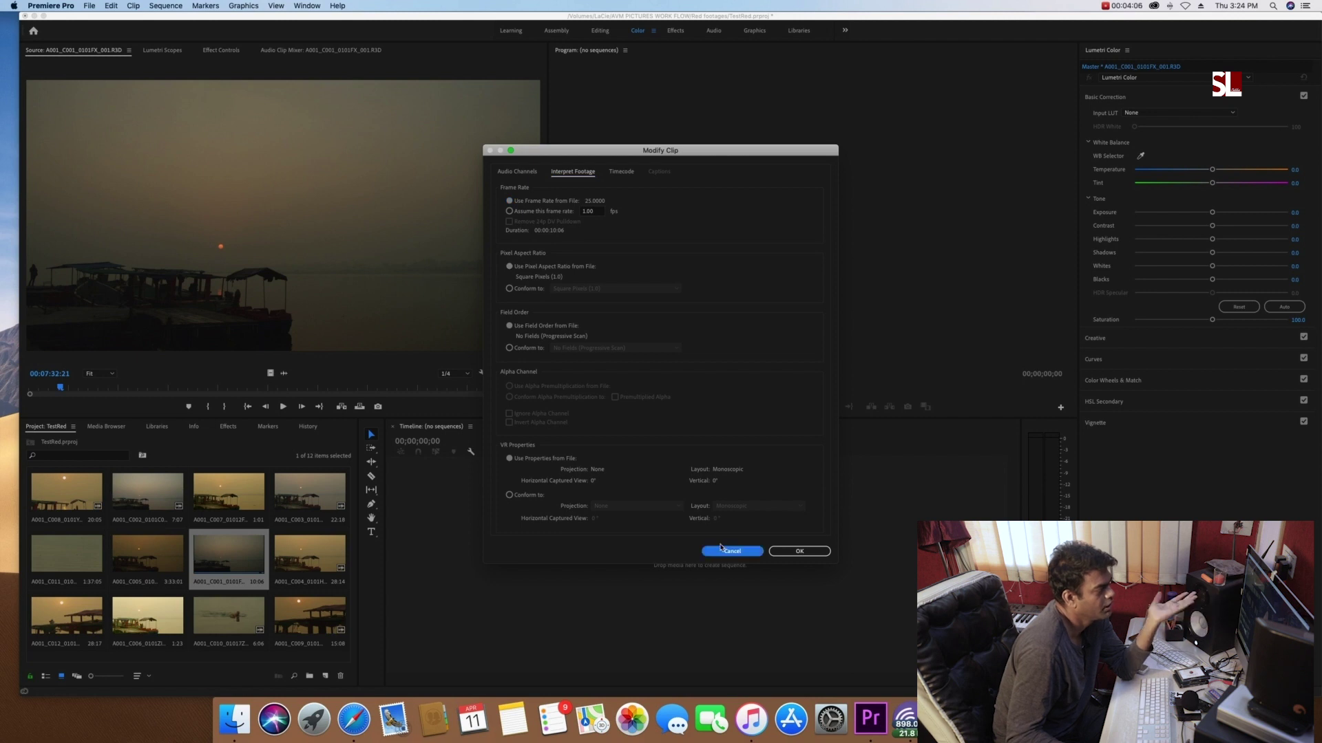
pyautogui.click(751, 719)
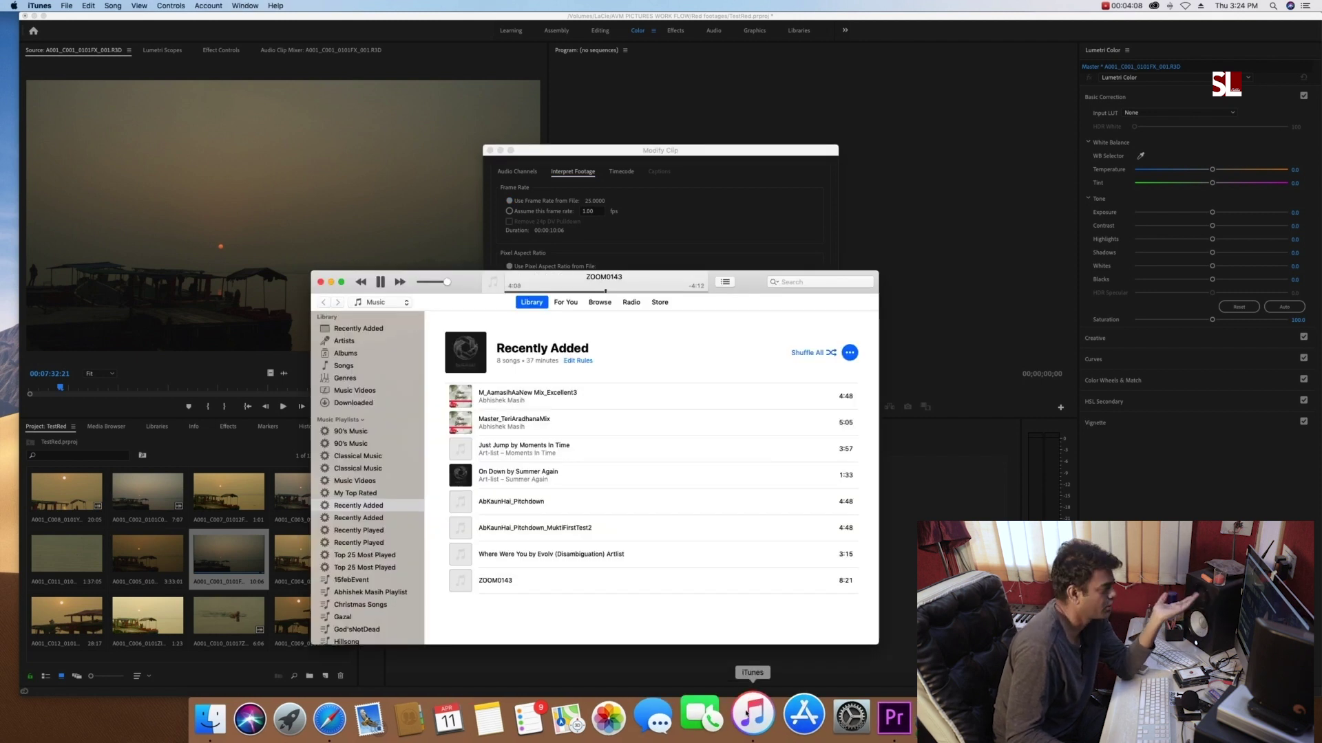
pyautogui.click(671, 260)
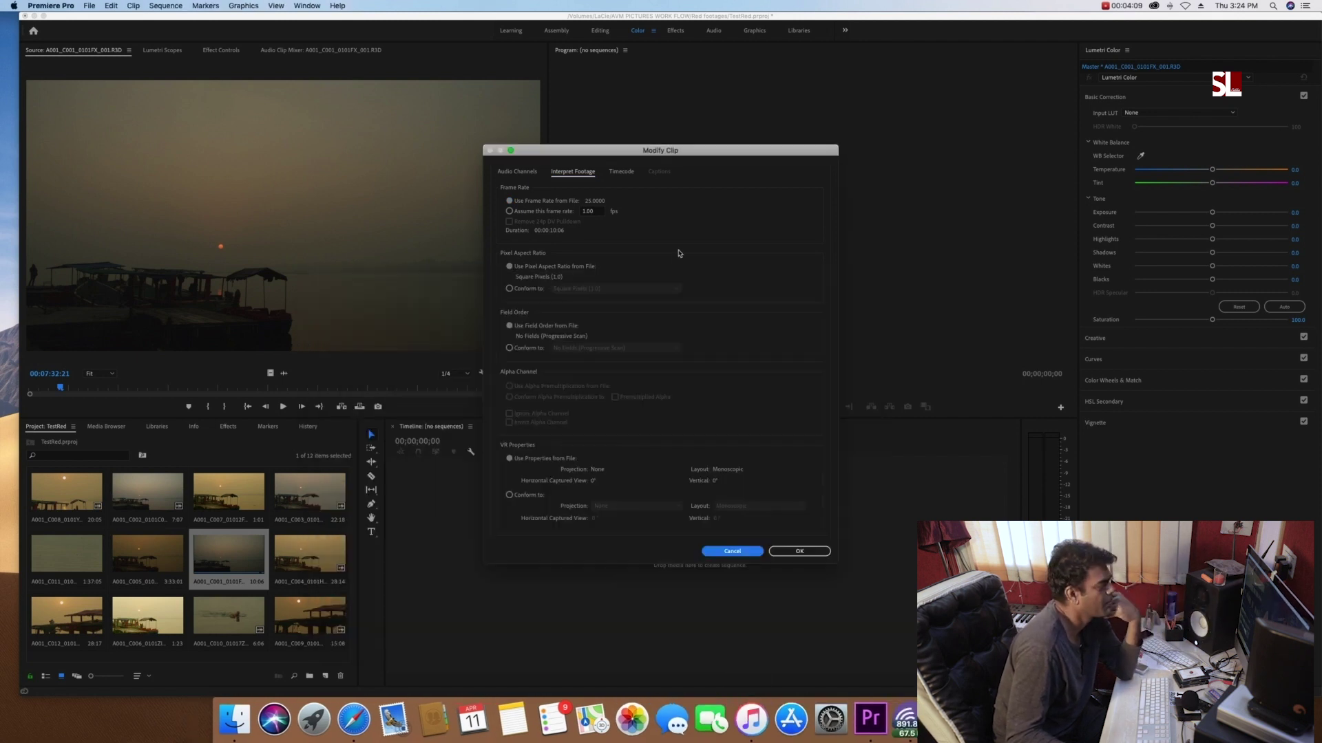
pyautogui.click(731, 550)
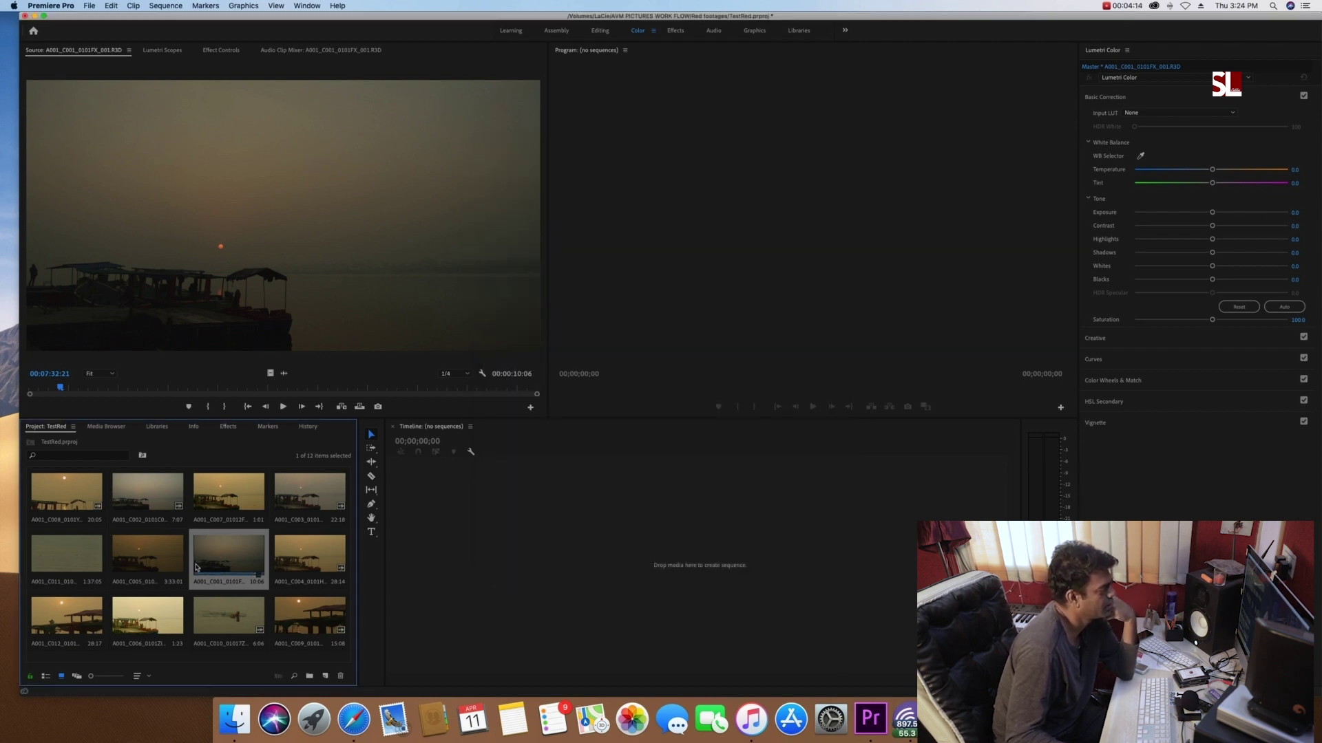
# Step: Drag swimmer clip A001_C010 onto the empty Timeline to create its sequence, then scrub it
pyautogui.moveTo(91, 676); pyautogui.dragTo(106, 676)
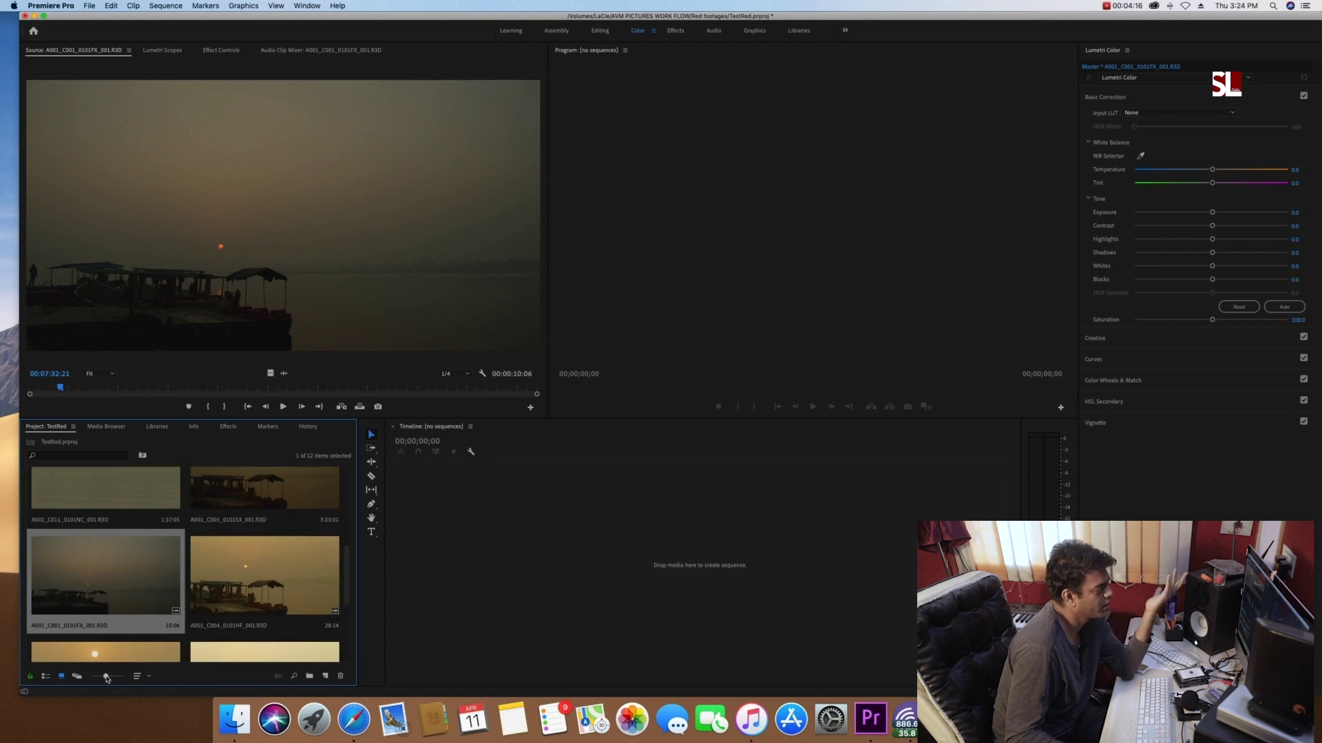
pyautogui.scroll(-5, 221, 585)
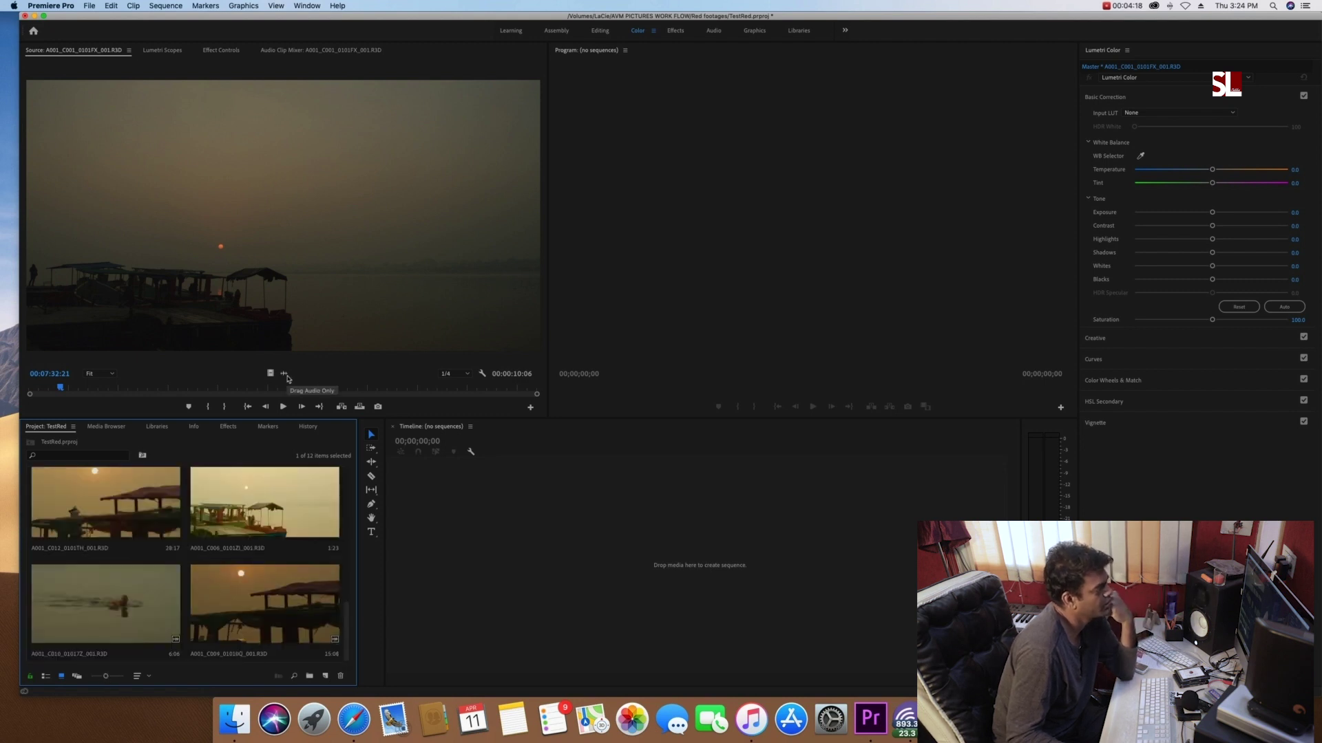
pyautogui.click(170, 524)
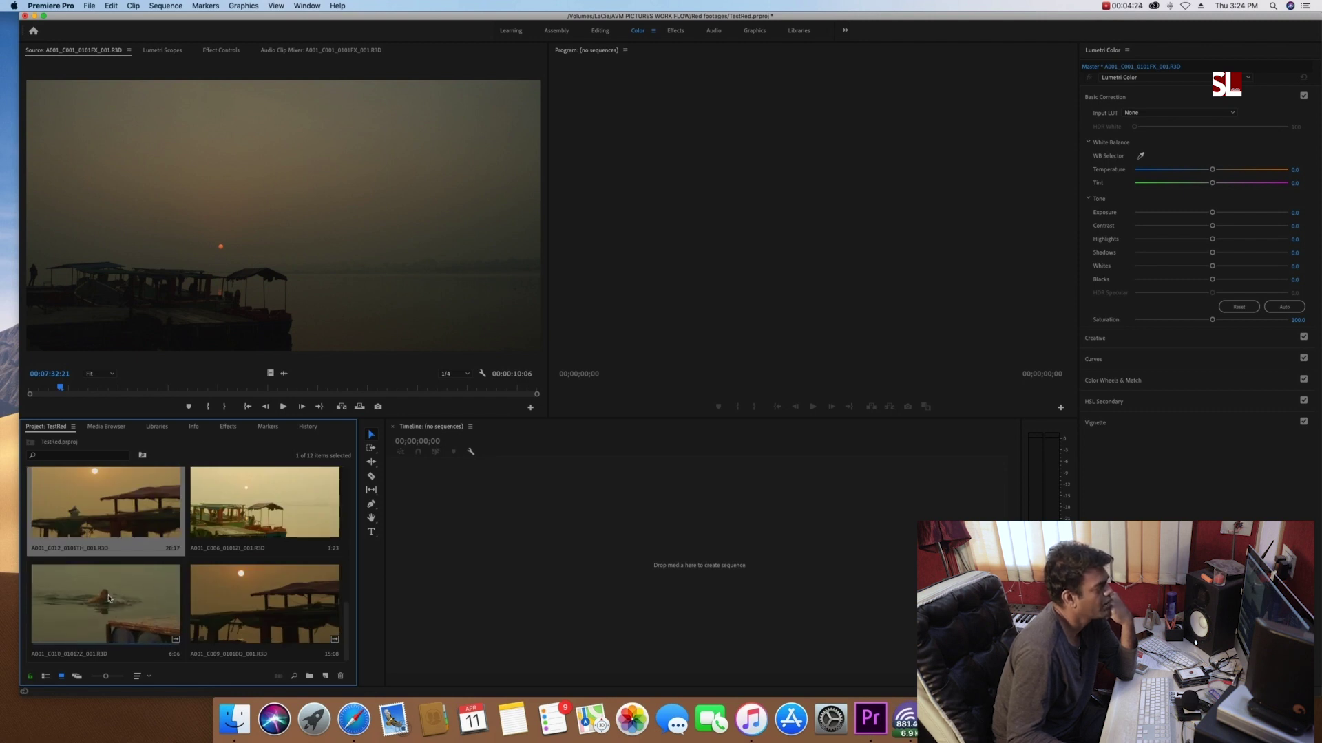
pyautogui.click(161, 597)
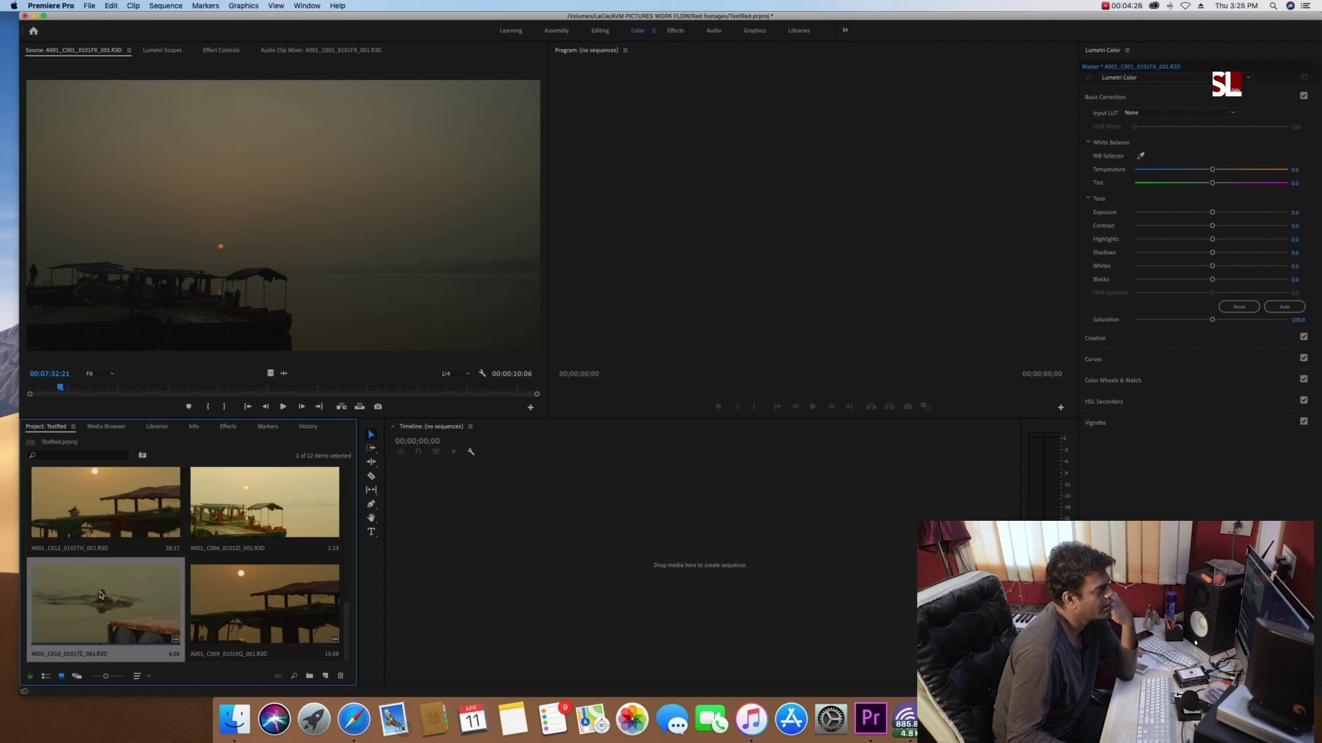
pyautogui.moveTo(456, 574); pyautogui.dragTo(458, 575)
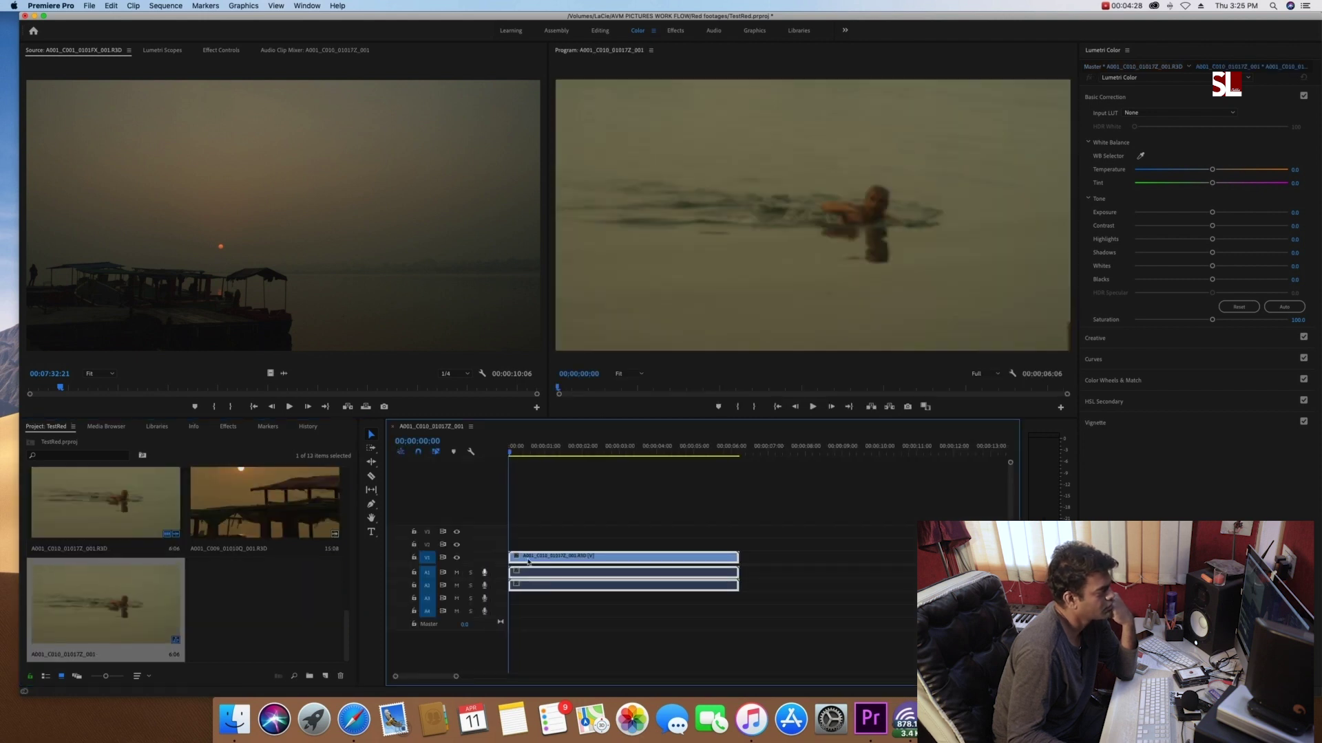
pyautogui.click(550, 453)
pyautogui.moveTo(551, 455); pyautogui.dragTo(626, 459)
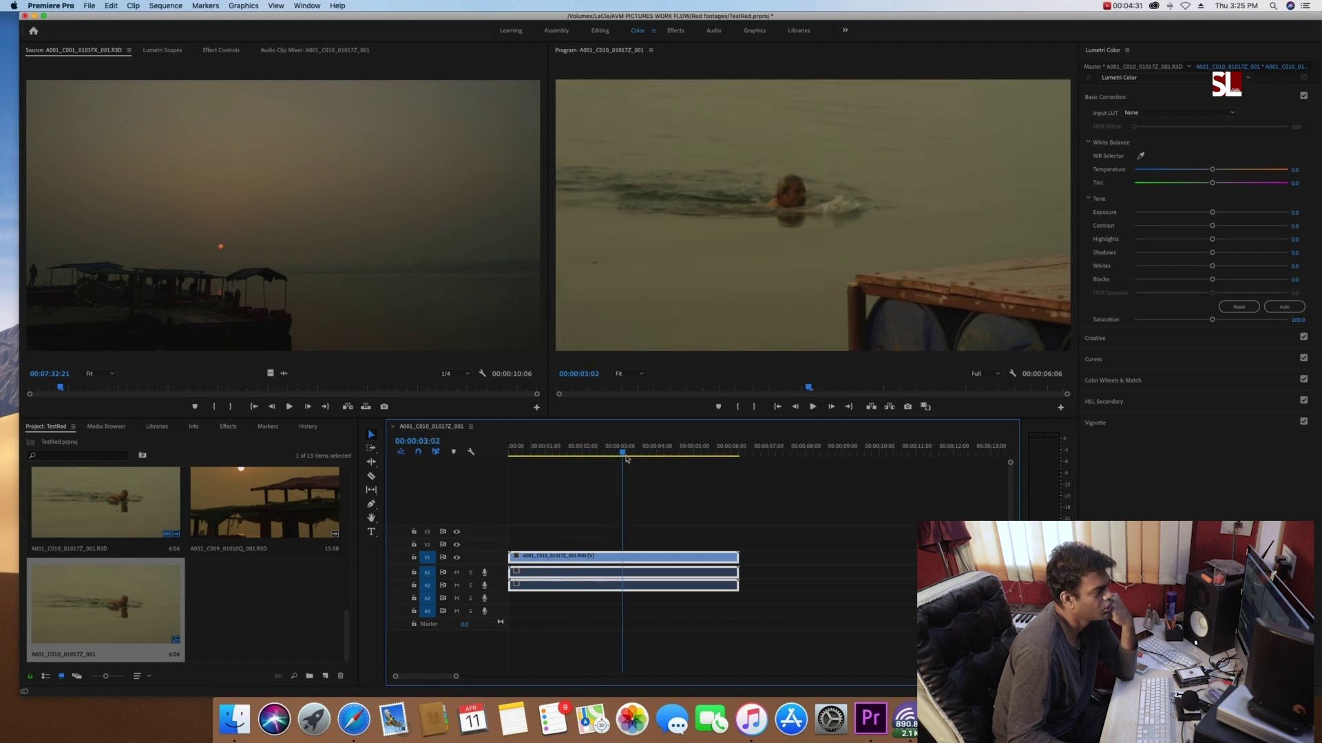
# Step: Confirm 4096×2160 at 25 fps in Sequence Settings, then scrub and play the sequence
pyautogui.click(157, 5)
pyautogui.click(172, 16)
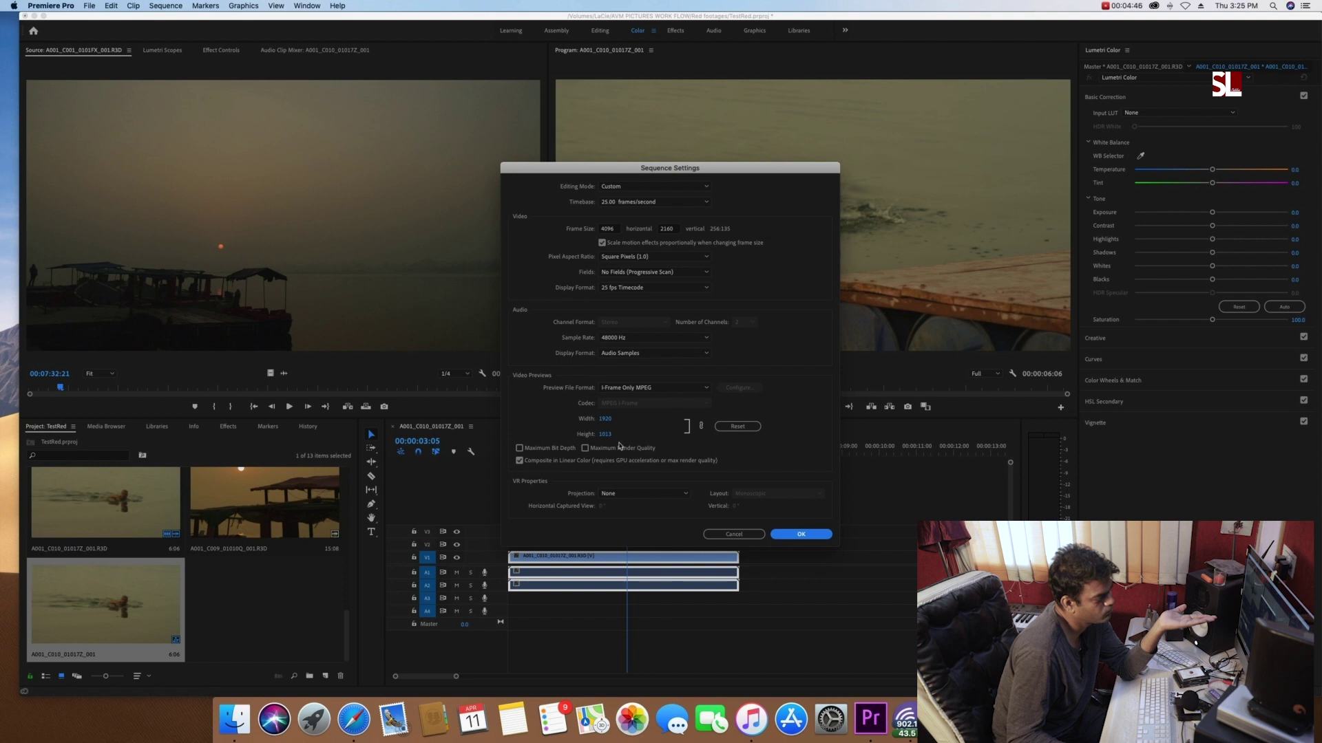
pyautogui.click(797, 537)
pyautogui.moveTo(614, 453); pyautogui.dragTo(545, 454)
pyautogui.press('space')
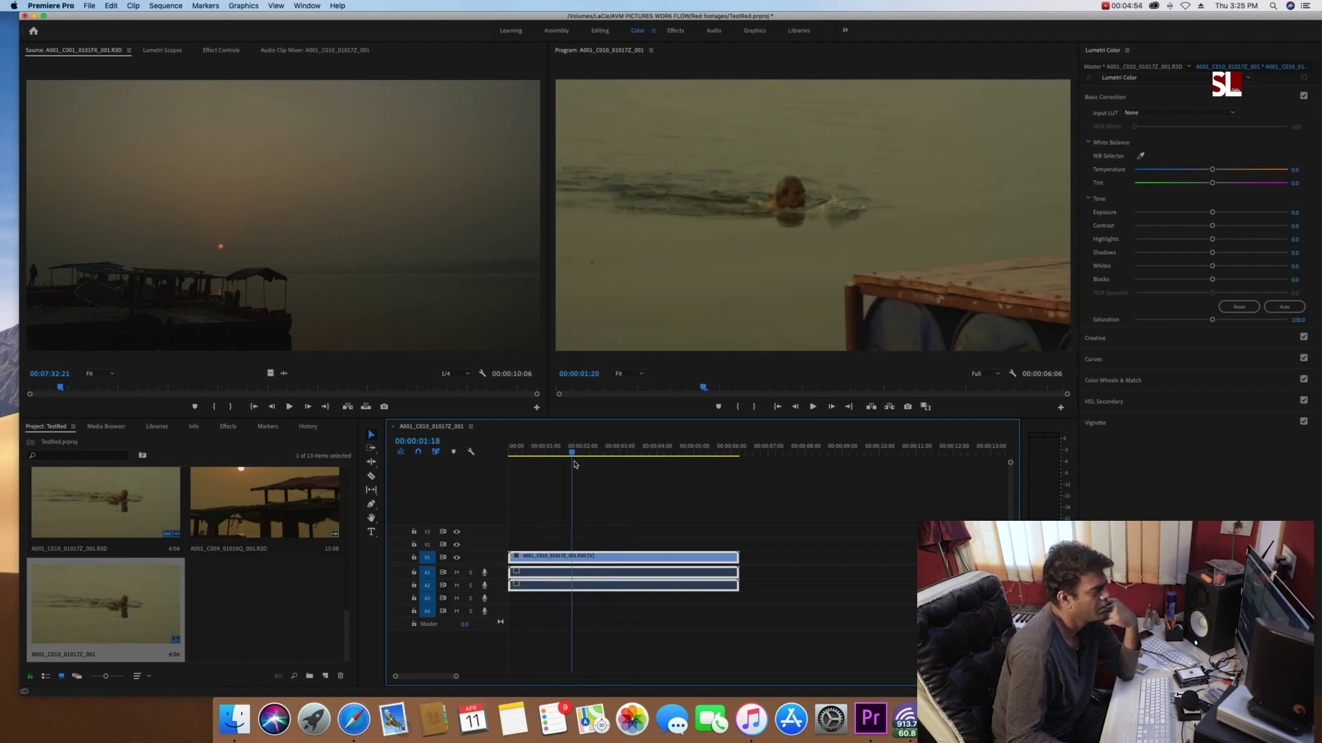
# Step: Reset the swimmer clip's Scale to 100 and rotation to 0°, then show its RED Source Settings
pyautogui.click(214, 52)
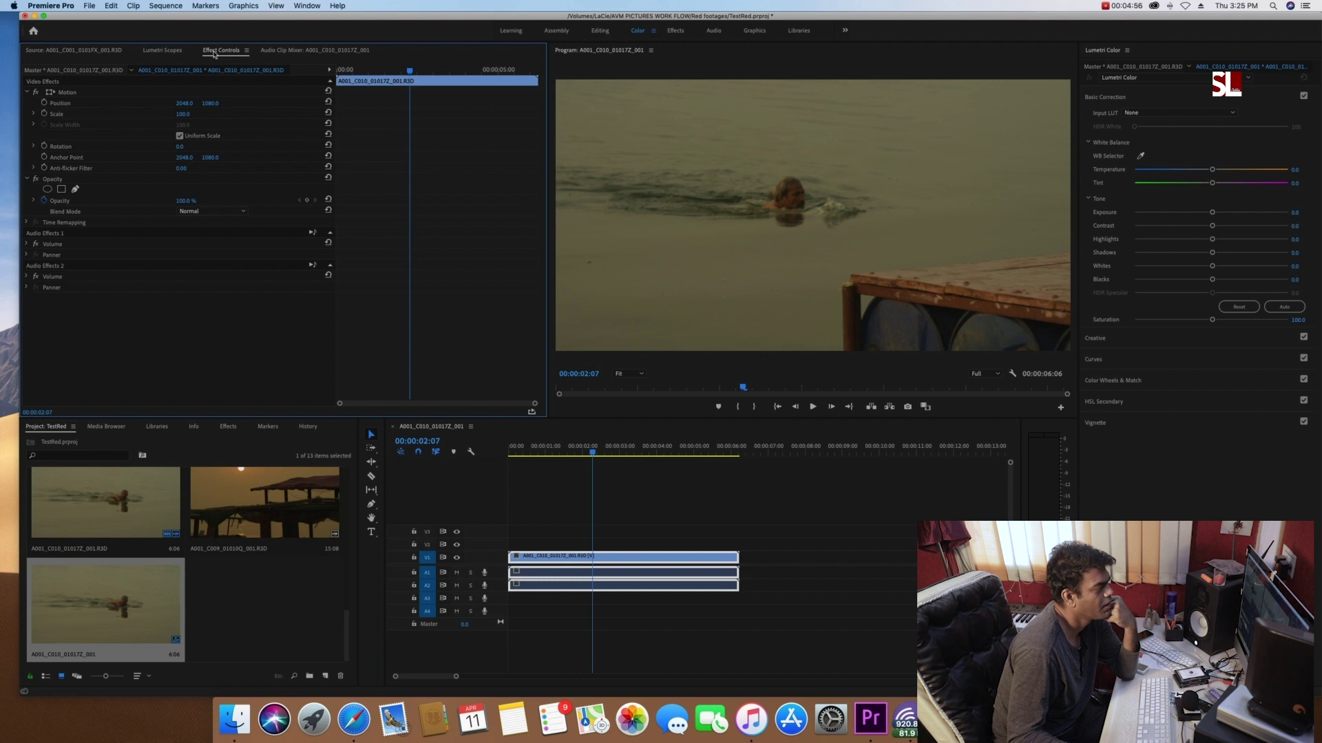
pyautogui.moveTo(592, 456)
pyautogui.mouseDown()
pyautogui.moveTo(554, 456)
pyautogui.moveTo(620, 456)
pyautogui.moveTo(603, 456)
pyautogui.mouseUp()
pyautogui.press('super+equal')
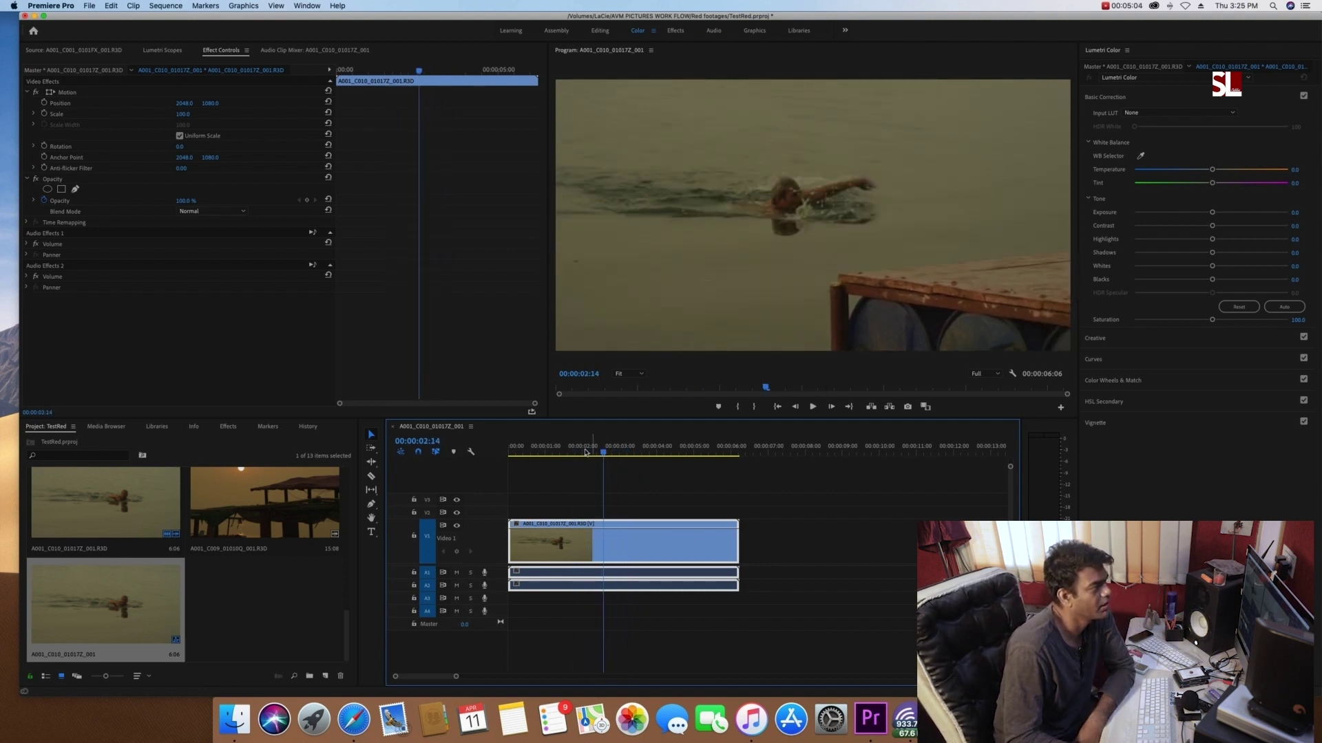
pyautogui.click(174, 74)
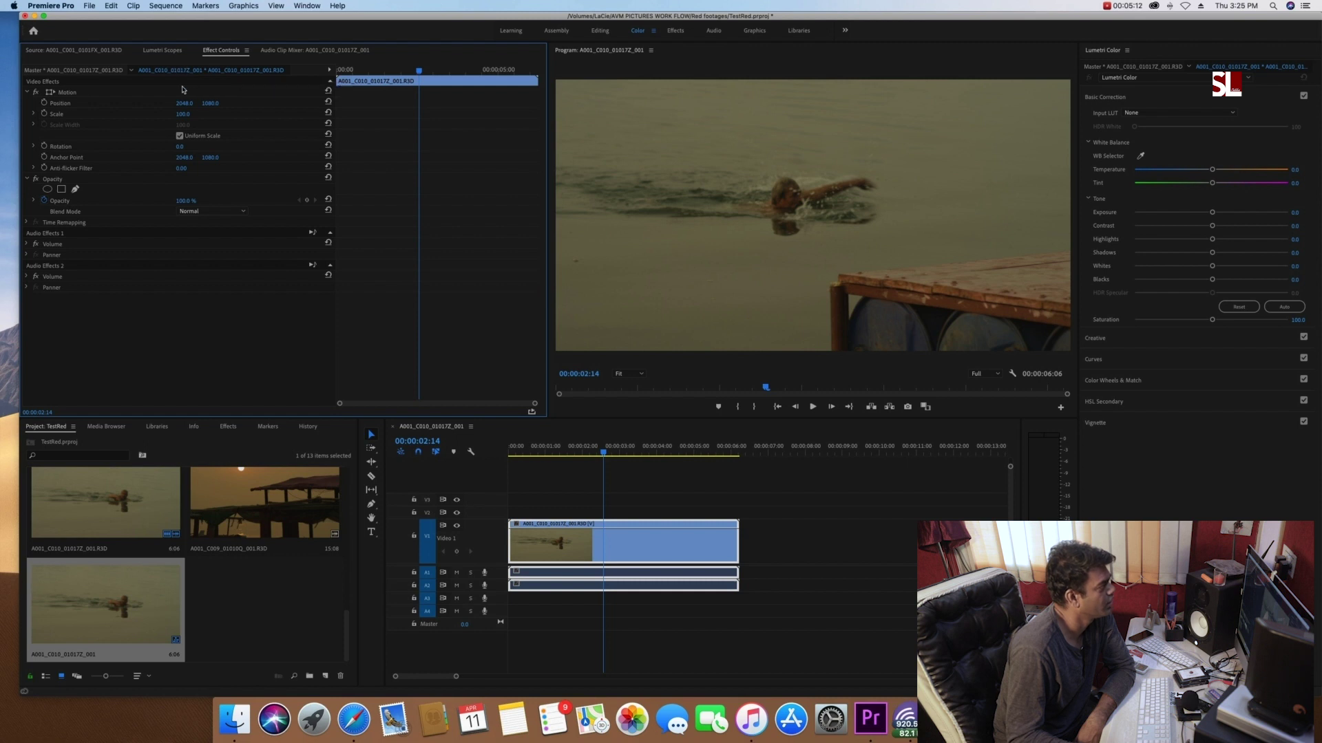
pyautogui.moveTo(180, 122); pyautogui.dragTo(230, 143)
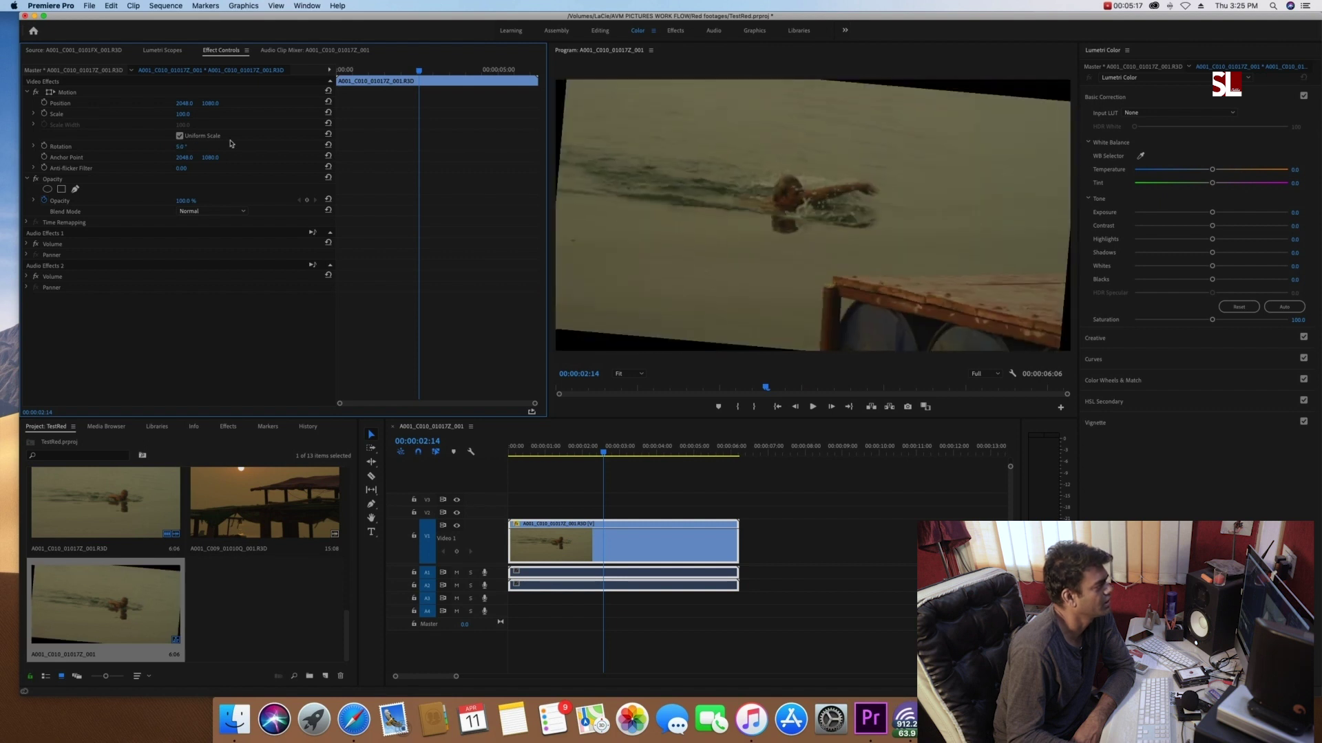
pyautogui.click(328, 91)
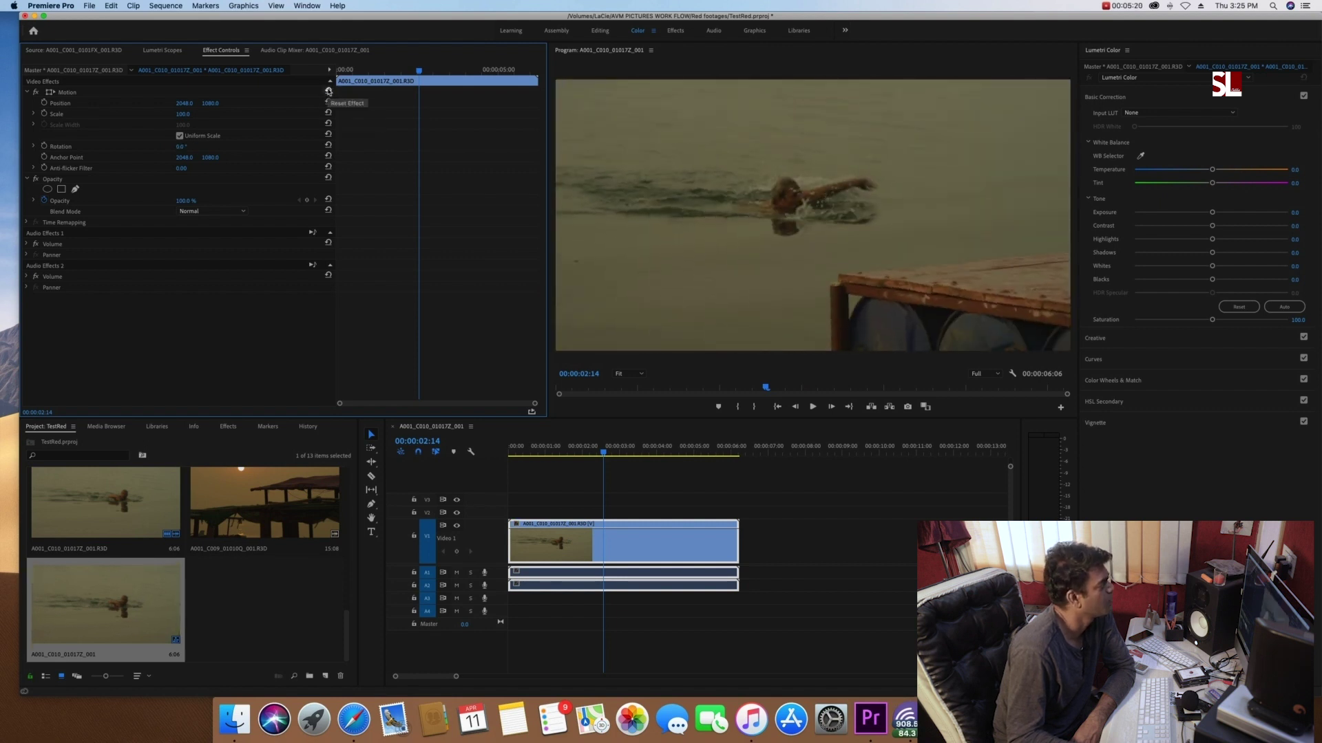
pyautogui.click(68, 71)
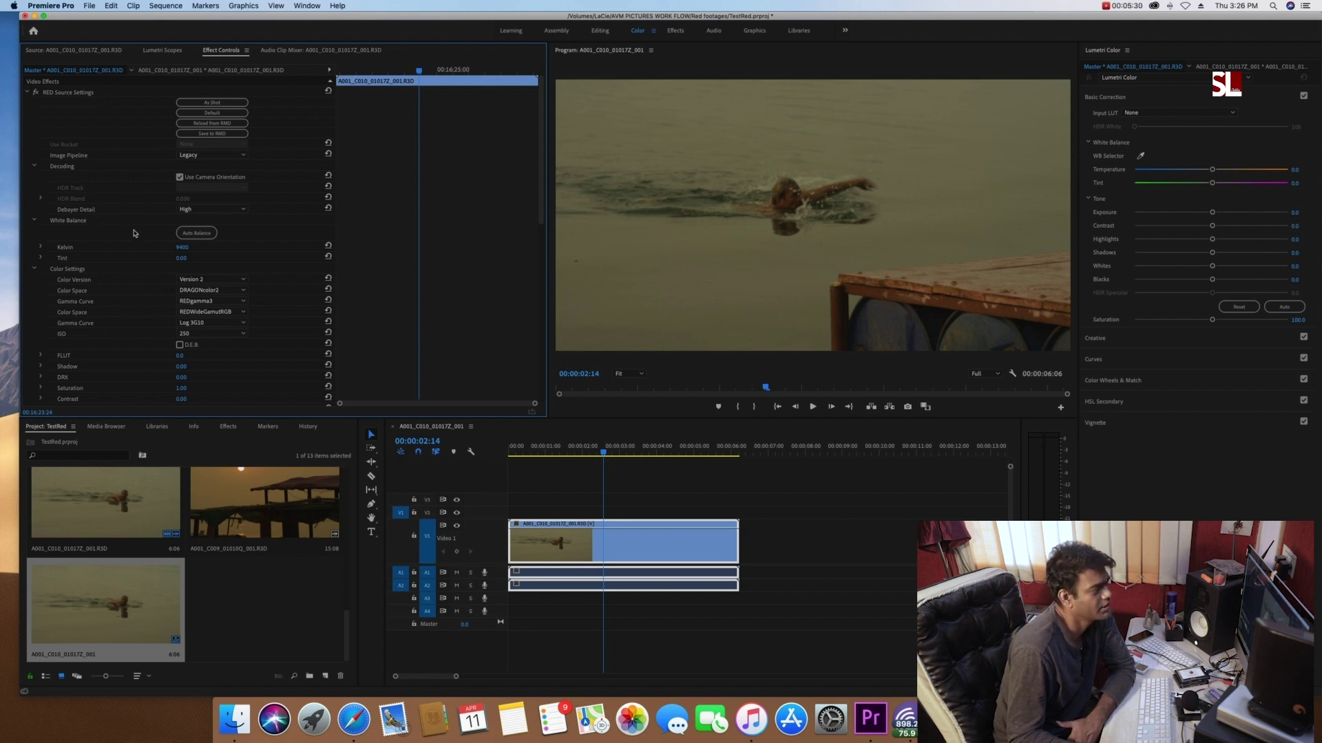
# Step: Scroll to the RED Color Settings and list the Gamma Curve options, currently REDgamma3
pyautogui.scroll(-10, 146, 174)
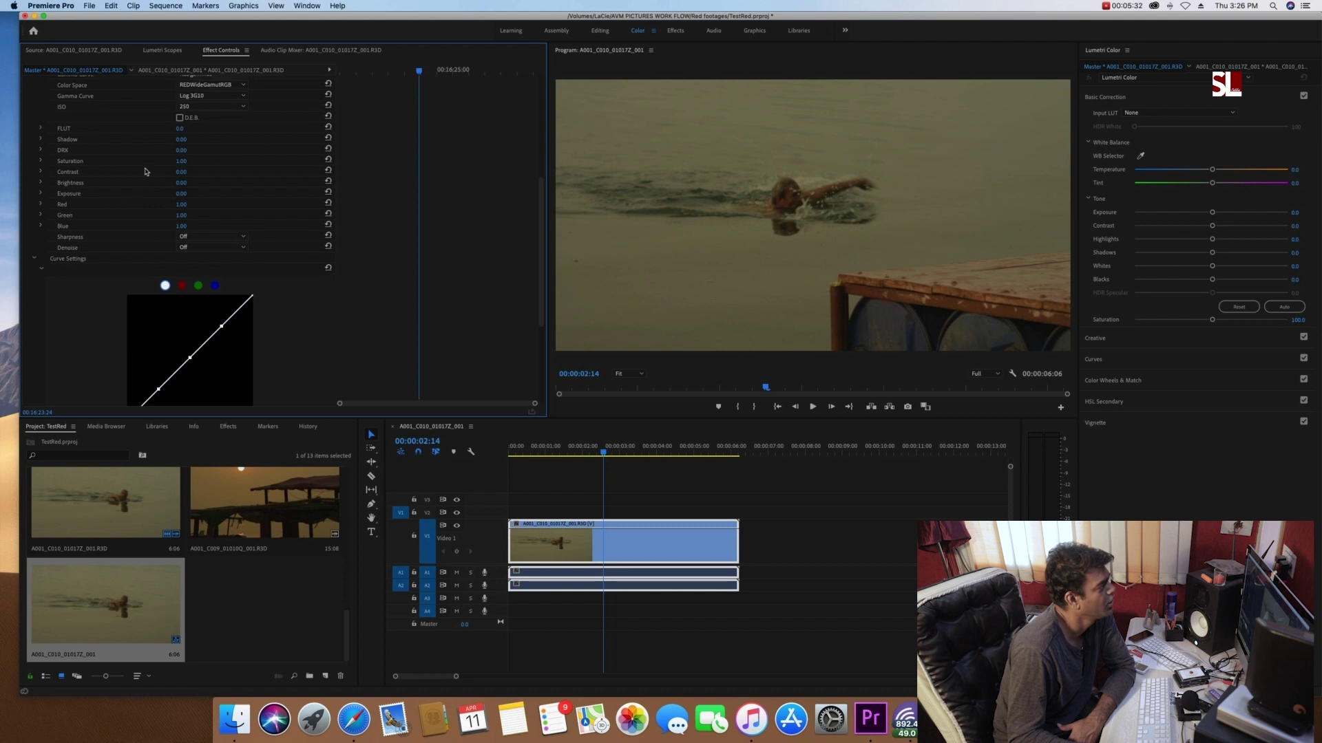
pyautogui.scroll(10, 145, 172)
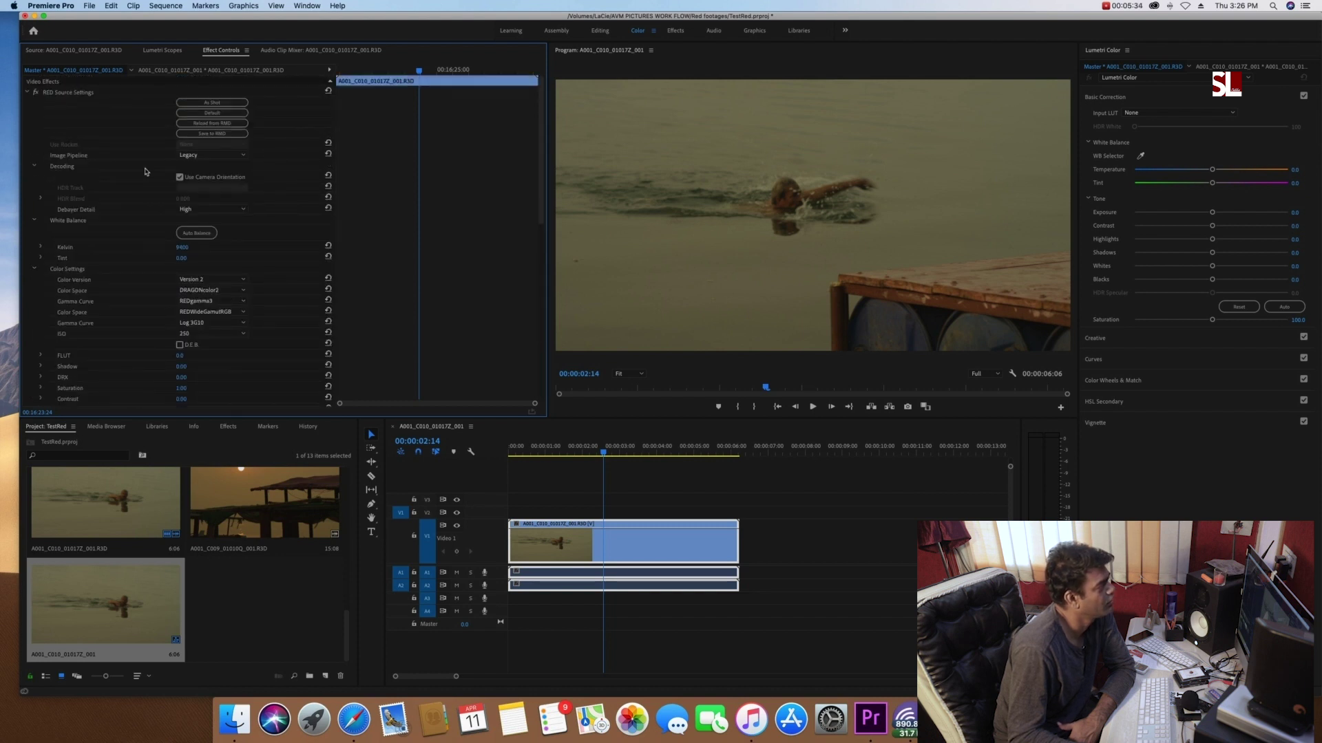
pyautogui.scroll(-3, 146, 171)
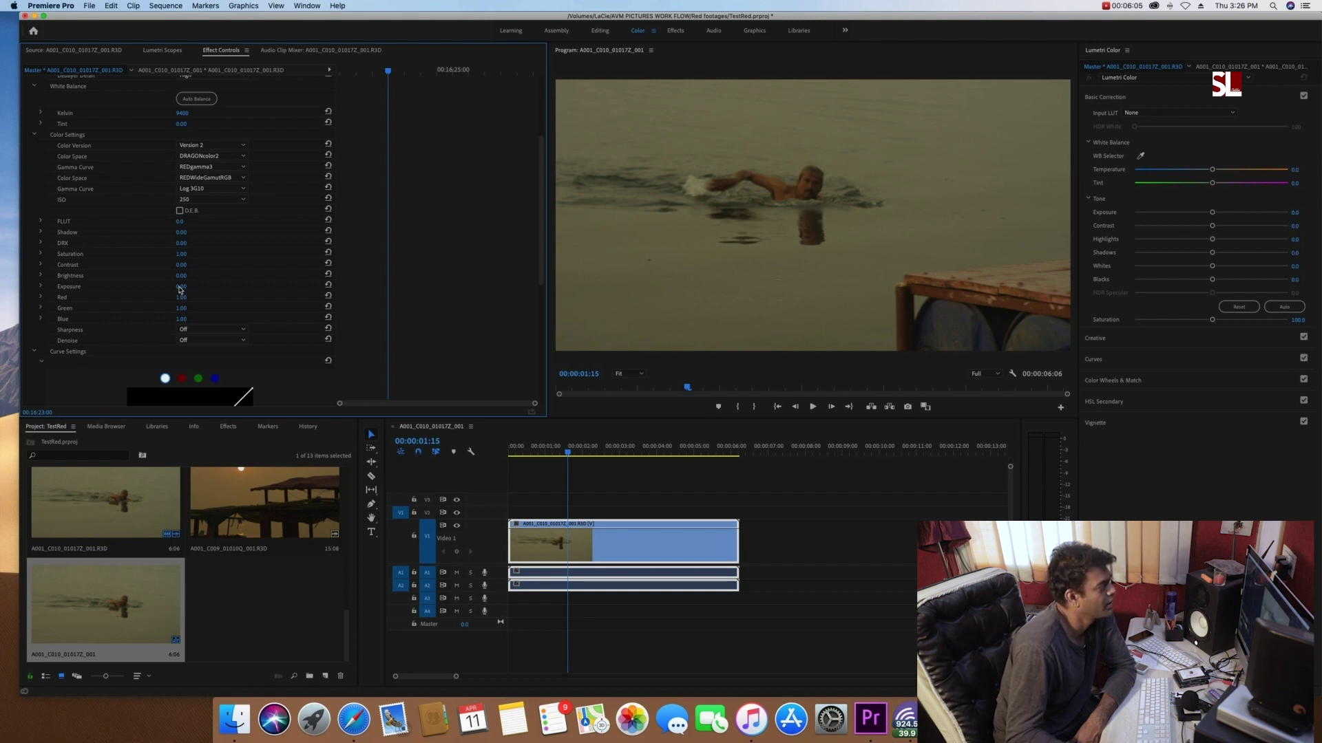
pyautogui.click(199, 167)
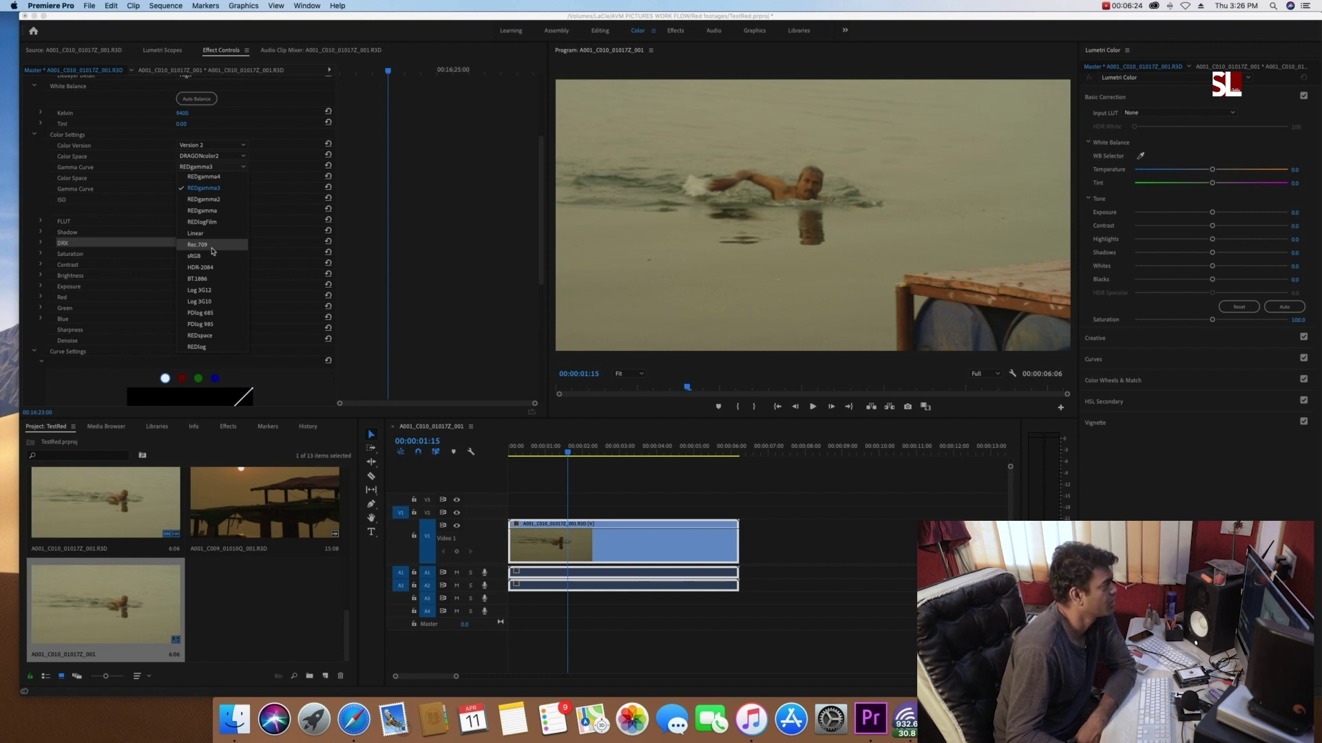
# Step: Switch the swimmer clip's RED gamma curve to Rec.709 for a darker, punchier image
pyautogui.click(211, 248)
pyautogui.scroll(-5, 177, 272)
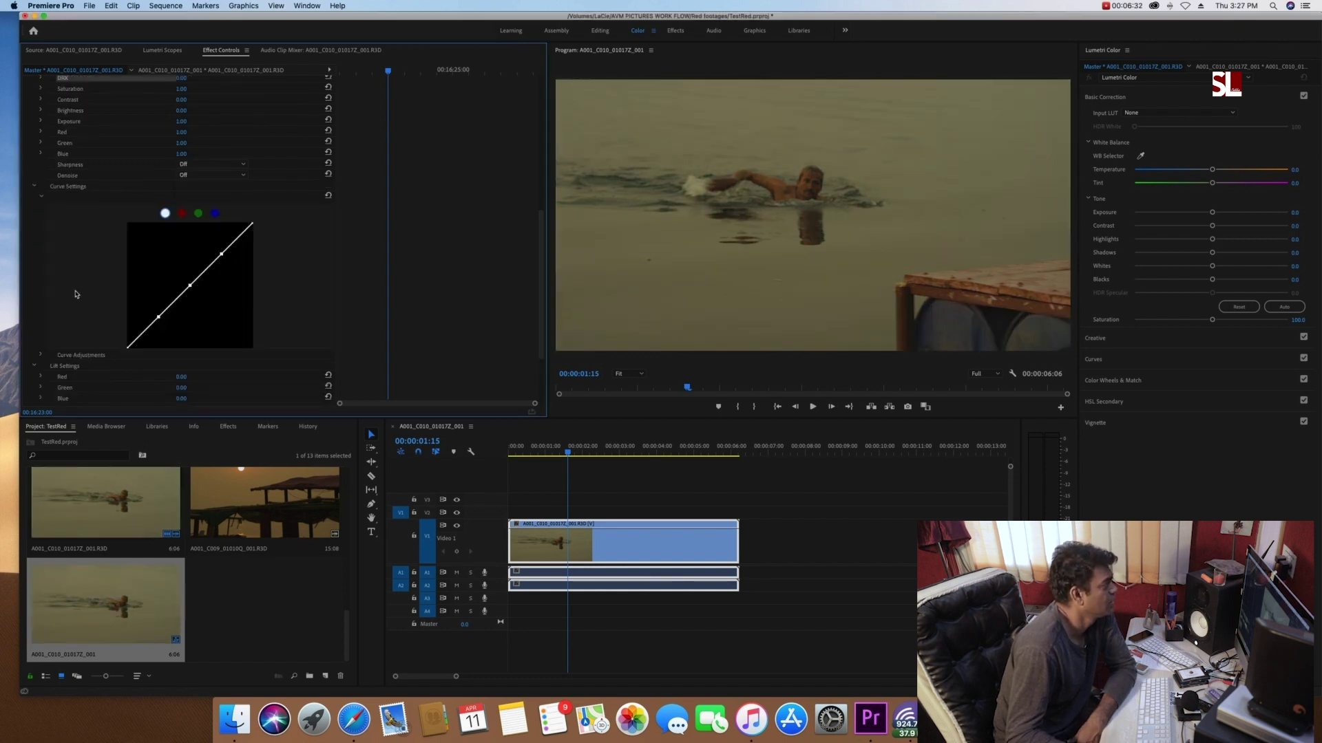
pyautogui.scroll(-3, 76, 294)
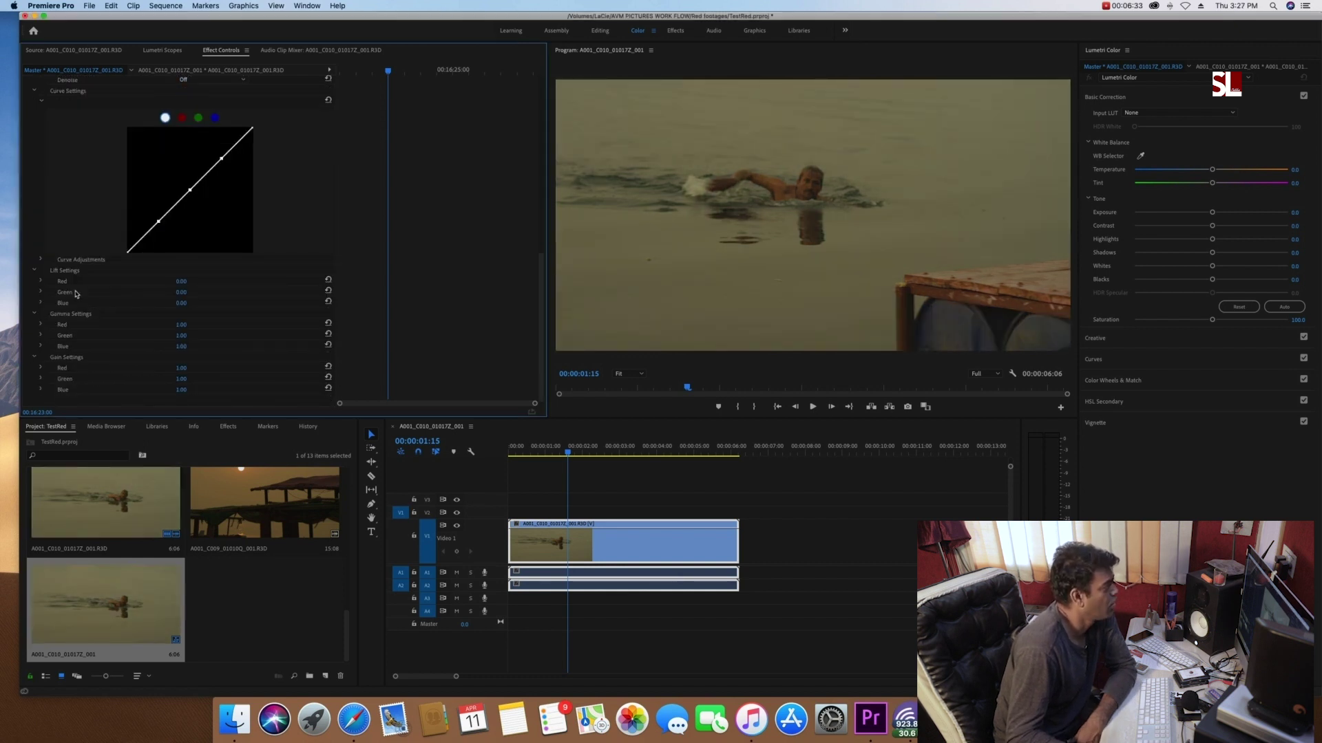
pyautogui.scroll(6, 76, 294)
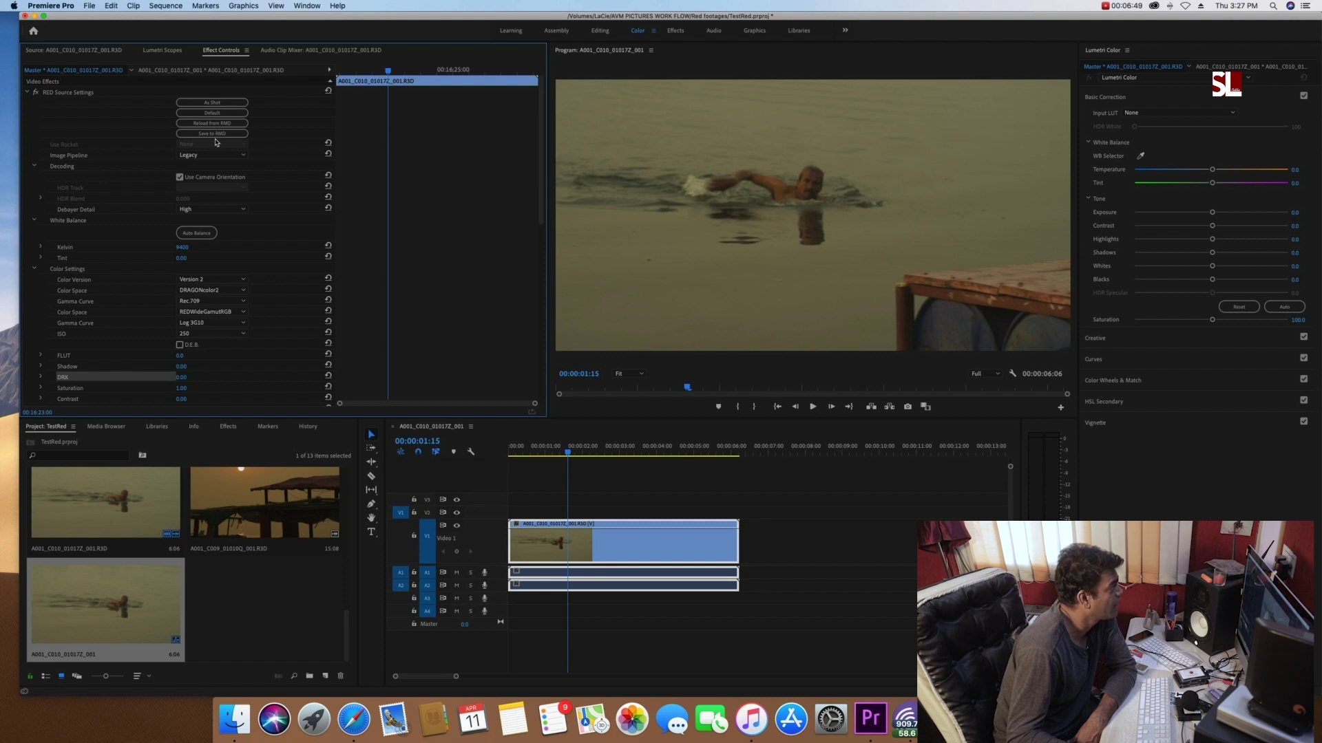
pyautogui.scroll(-1, 105, 272)
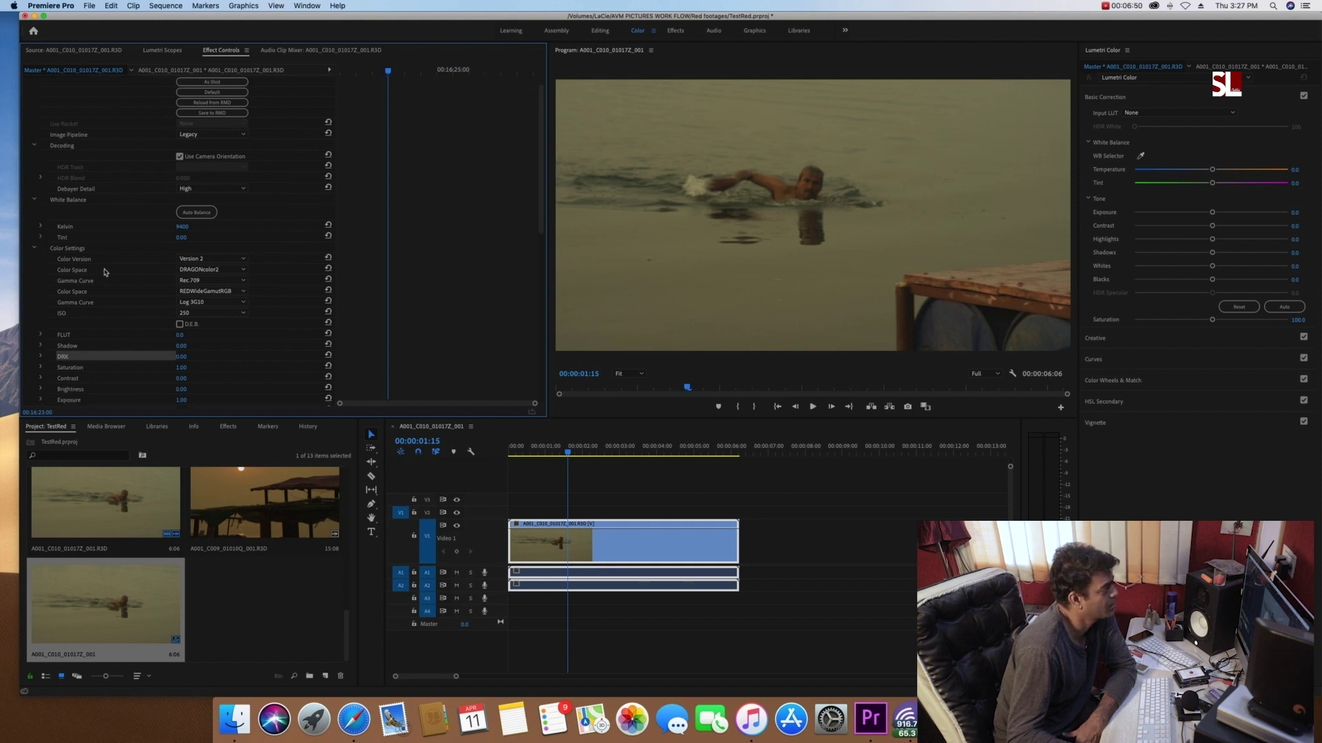
pyautogui.scroll(-6, 105, 272)
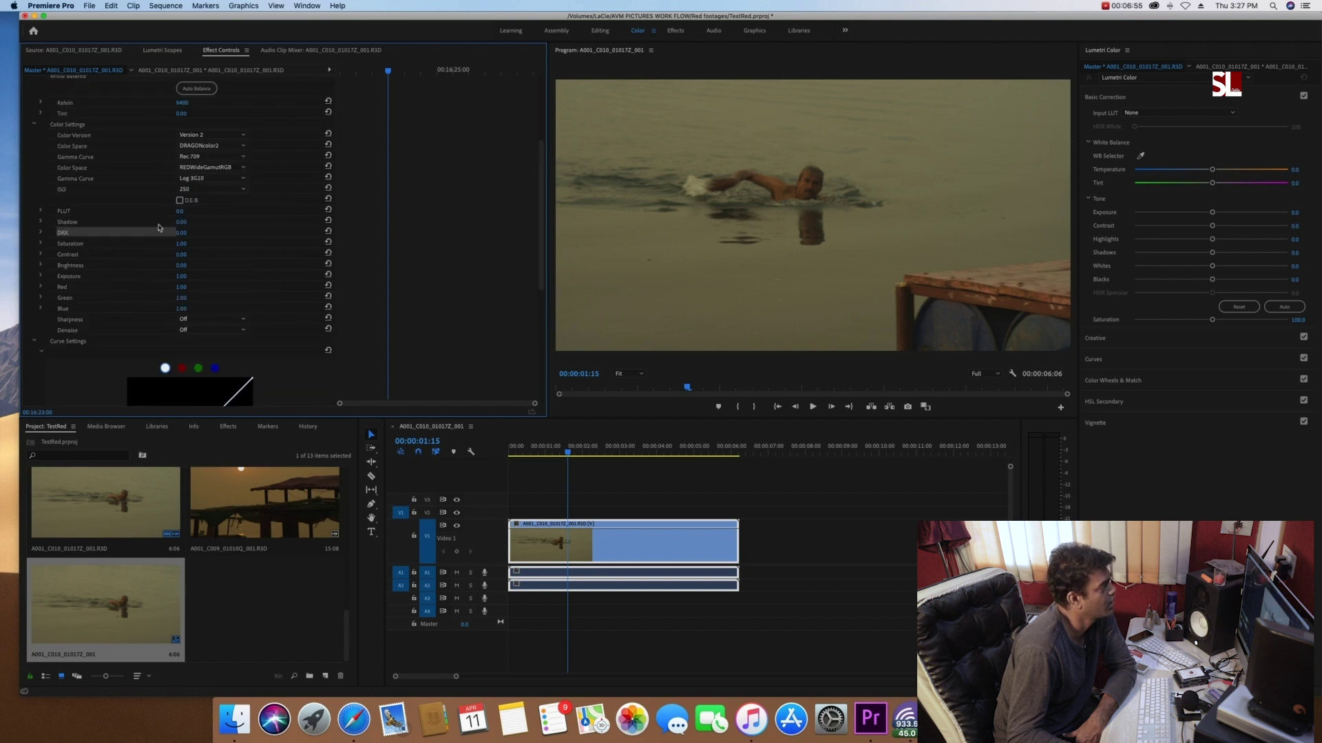
# Step: Raise the RED ISO to 800 and scrub the playhead to 00:00:02:08
pyautogui.click(210, 189)
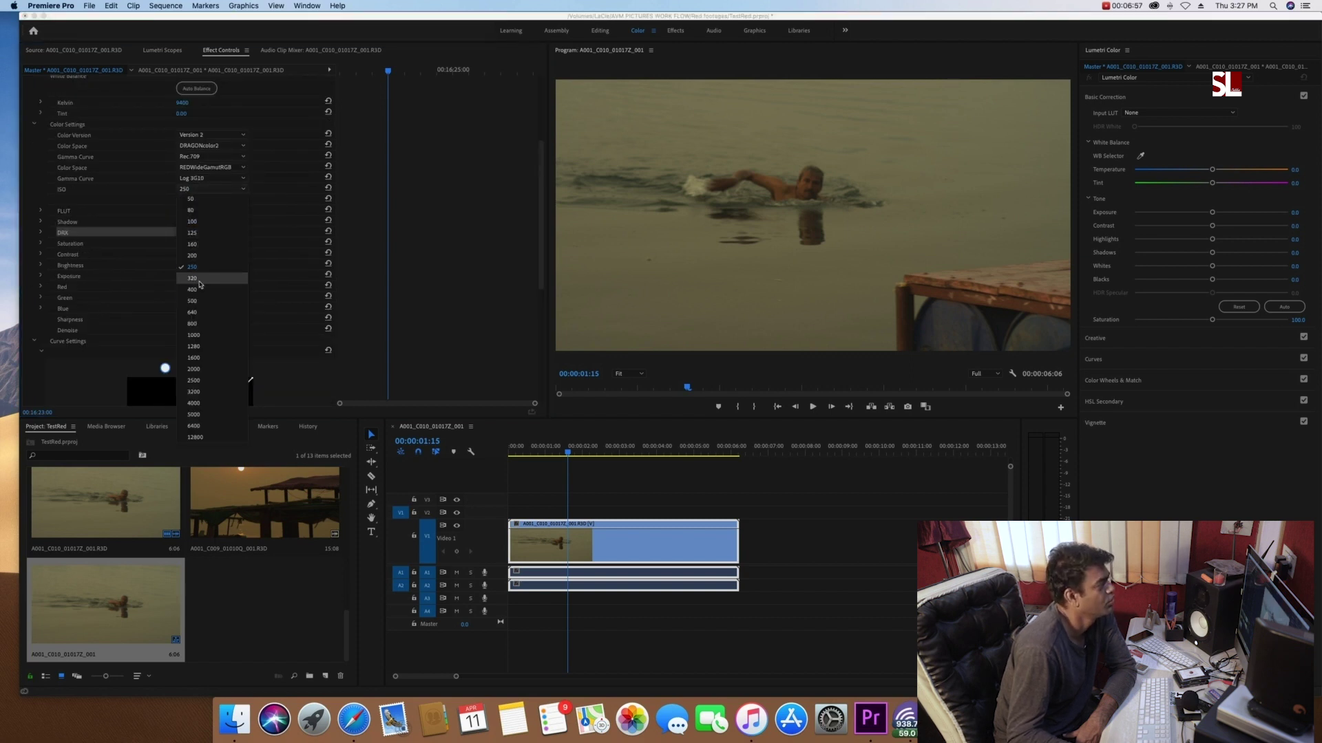
pyautogui.click(203, 323)
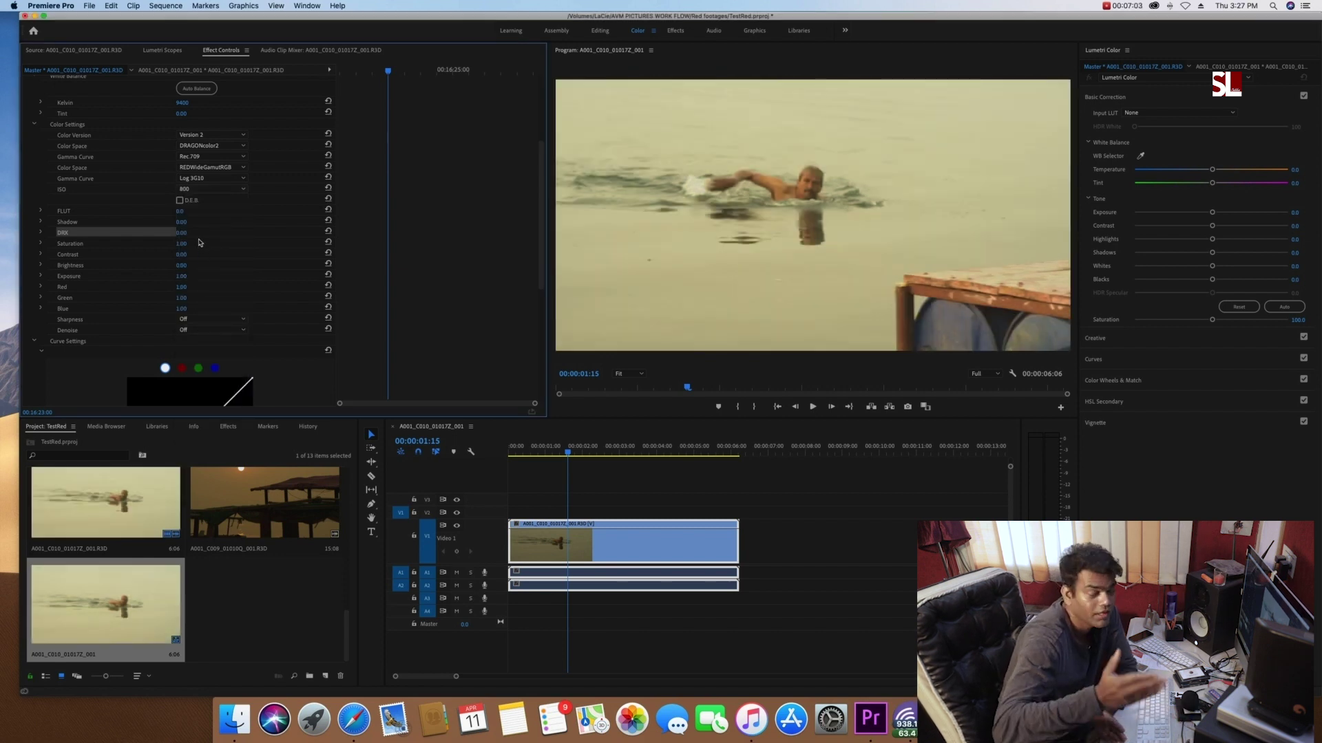
pyautogui.scroll(-3, 199, 242)
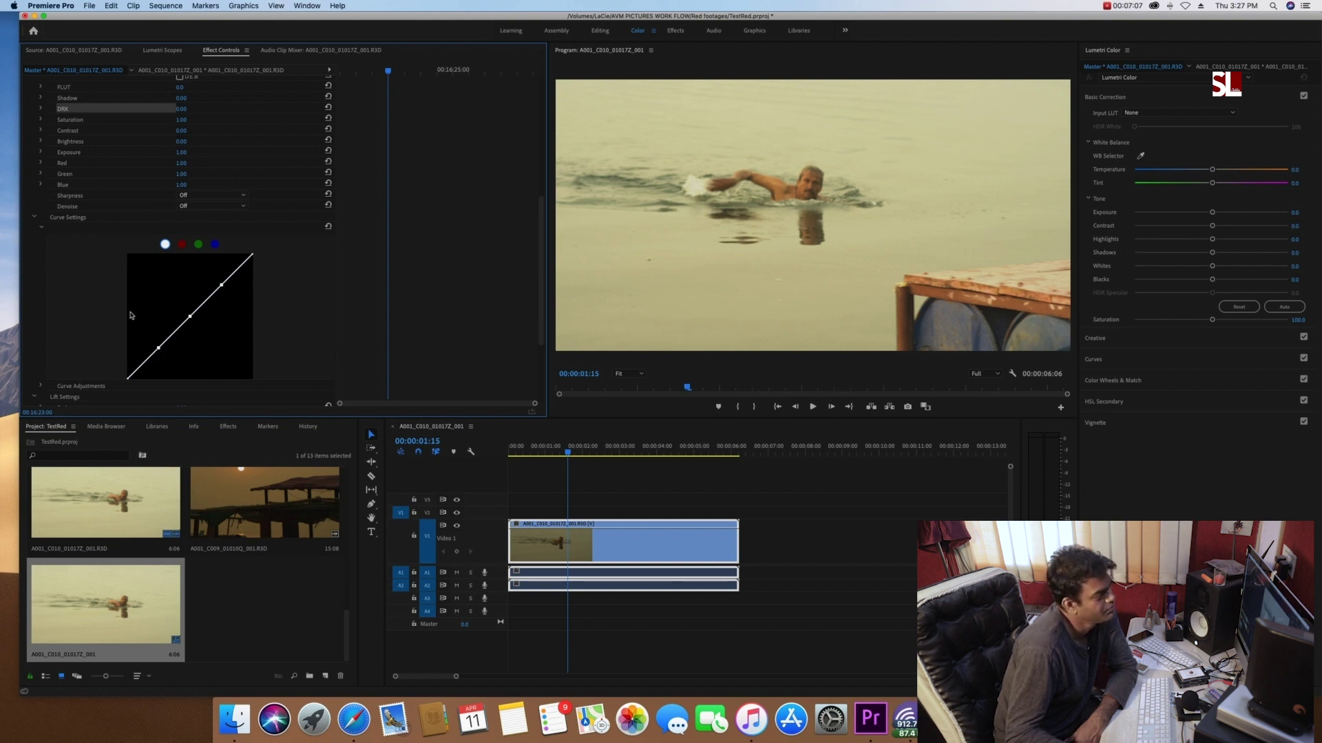
pyautogui.moveTo(576, 451); pyautogui.dragTo(585, 452)
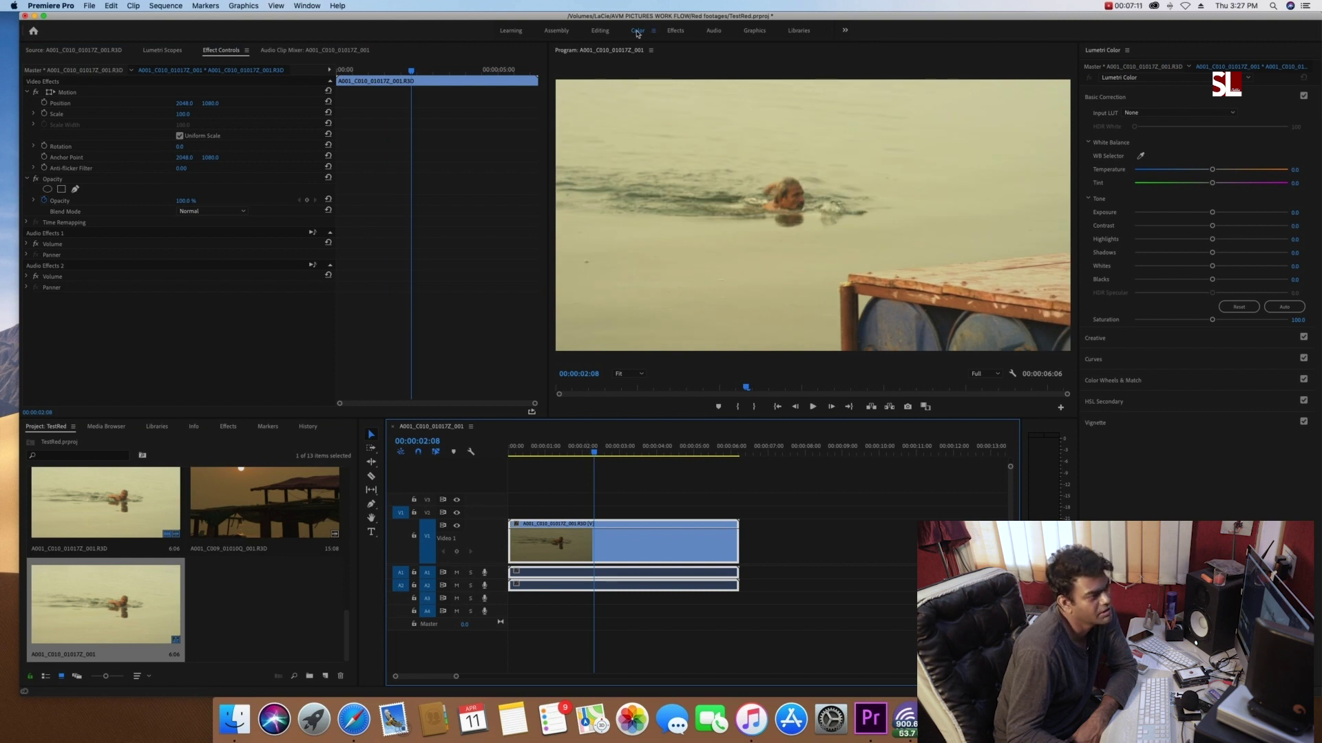
# Step: Apply ALEXA_Default_LogC2Rec709 as the Lumetri Basic Correction input LUT
pyautogui.click(1118, 103)
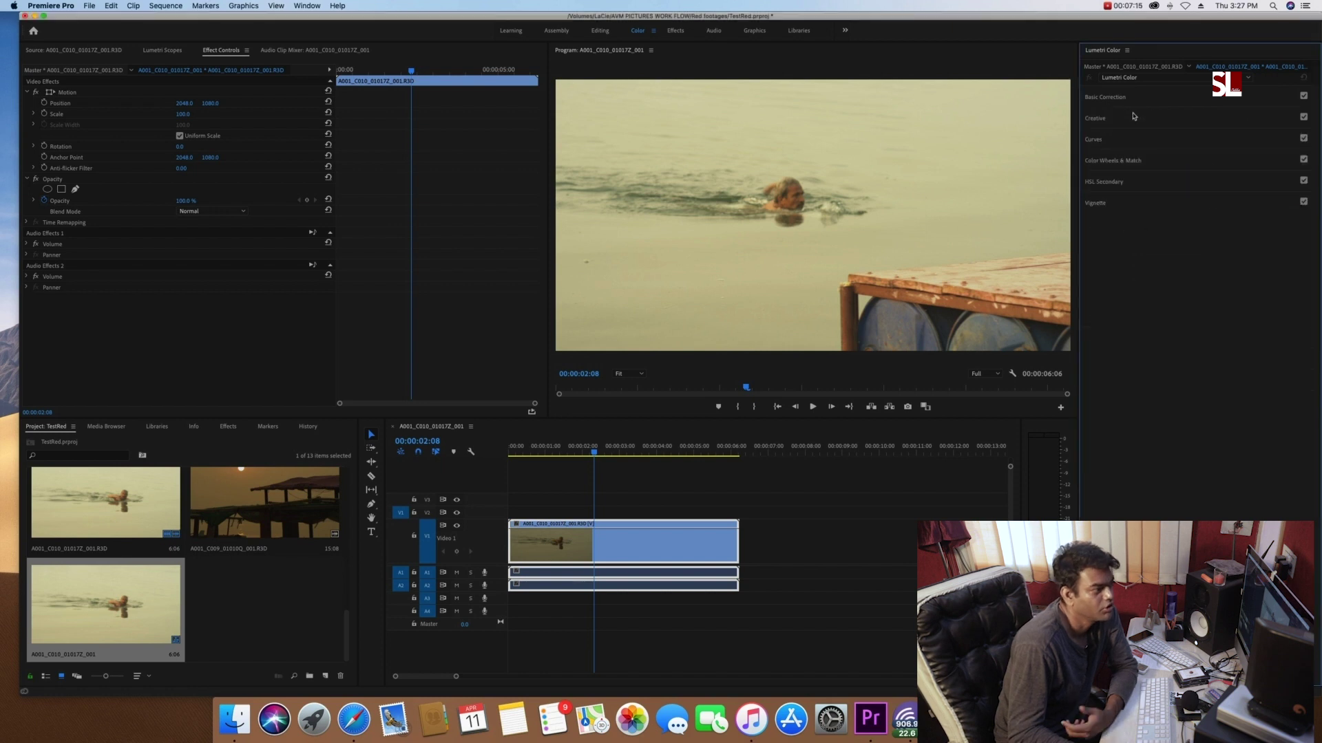
pyautogui.click(1160, 113)
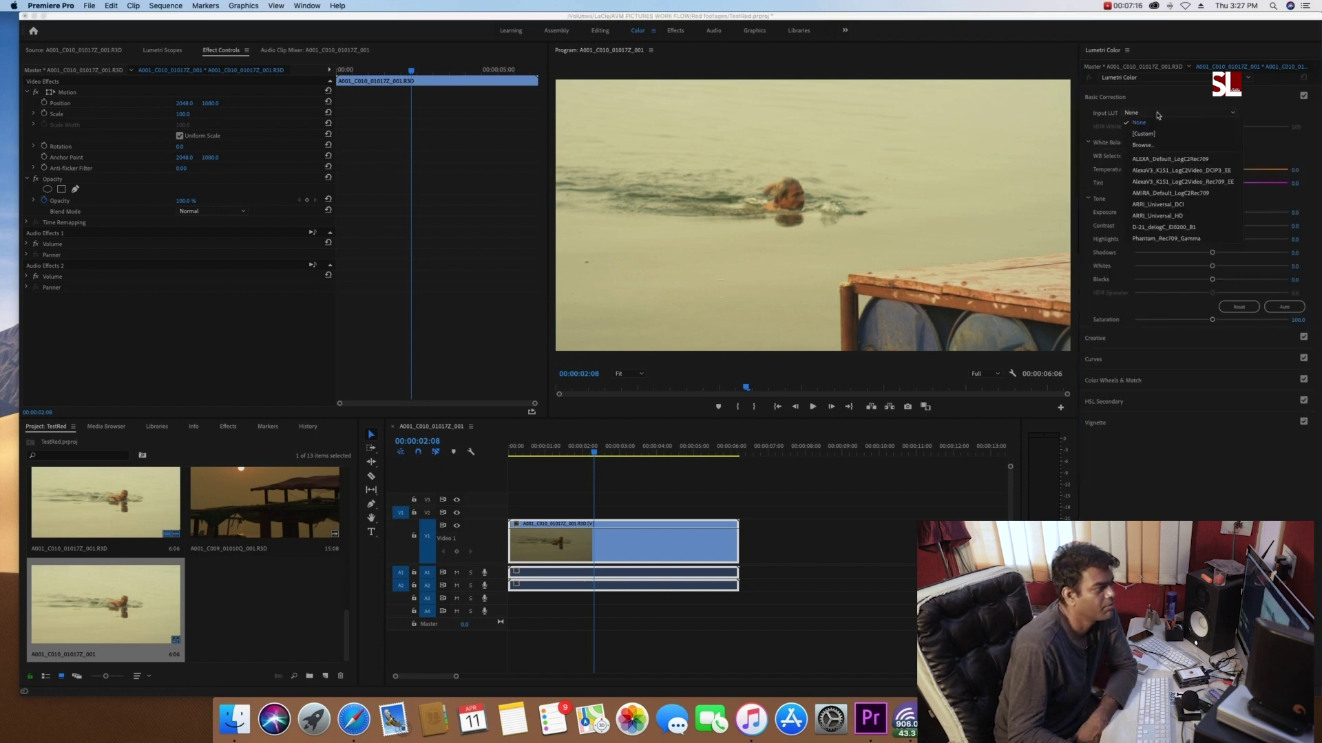
pyautogui.click(1169, 159)
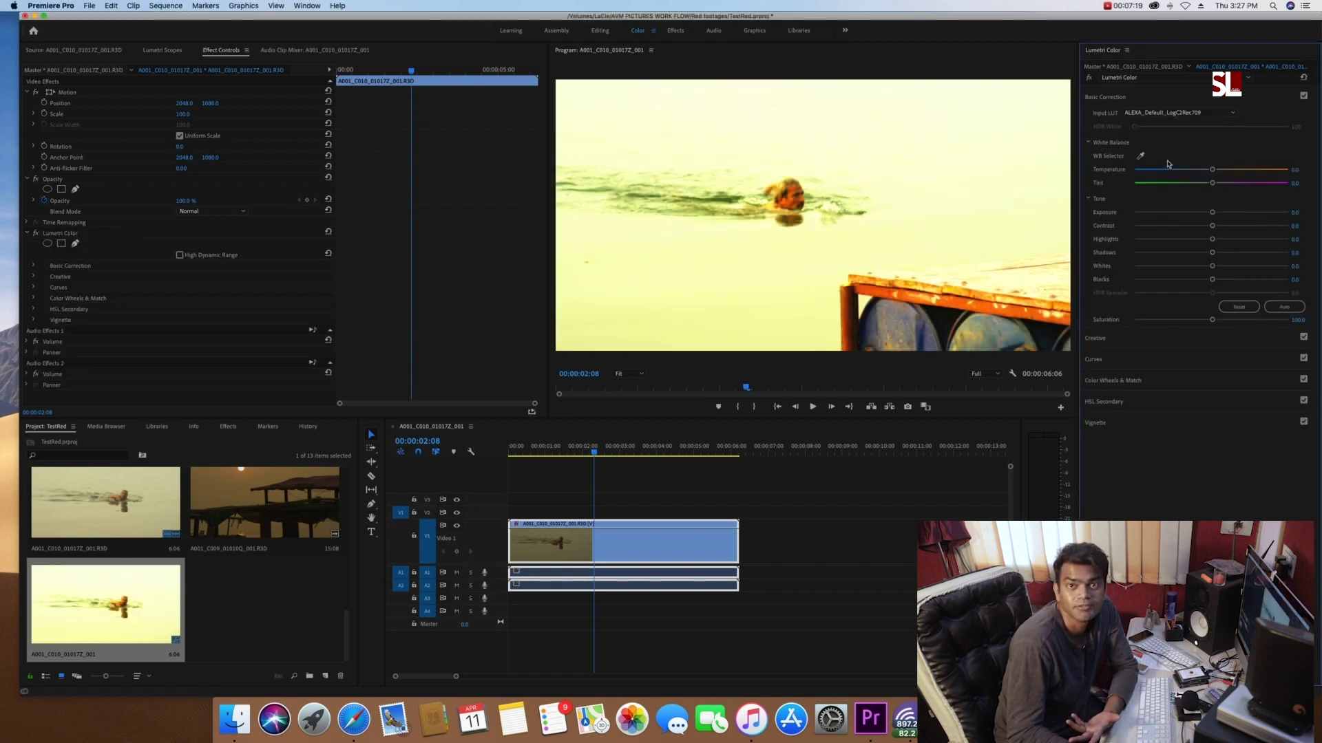
# Step: Lower the master clip's RED ISO to 200
pyautogui.click(72, 70)
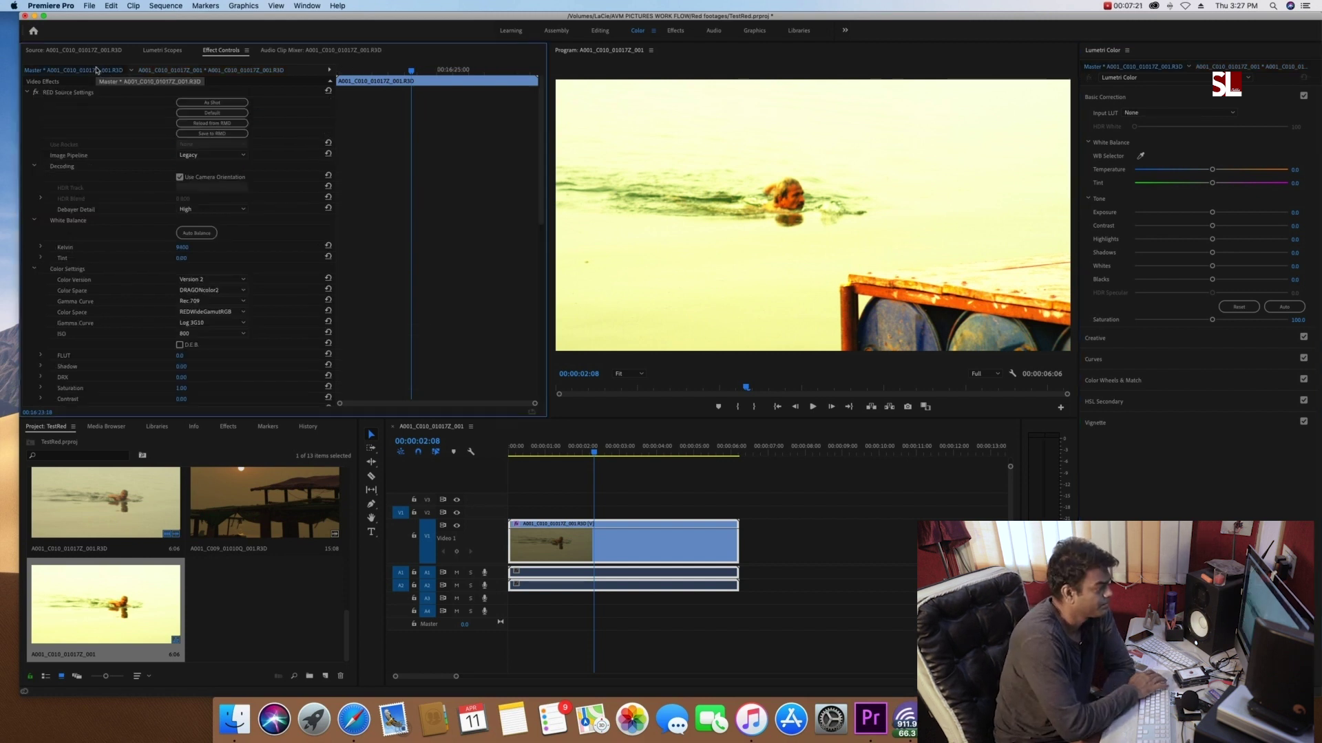
pyautogui.scroll(-1, 150, 297)
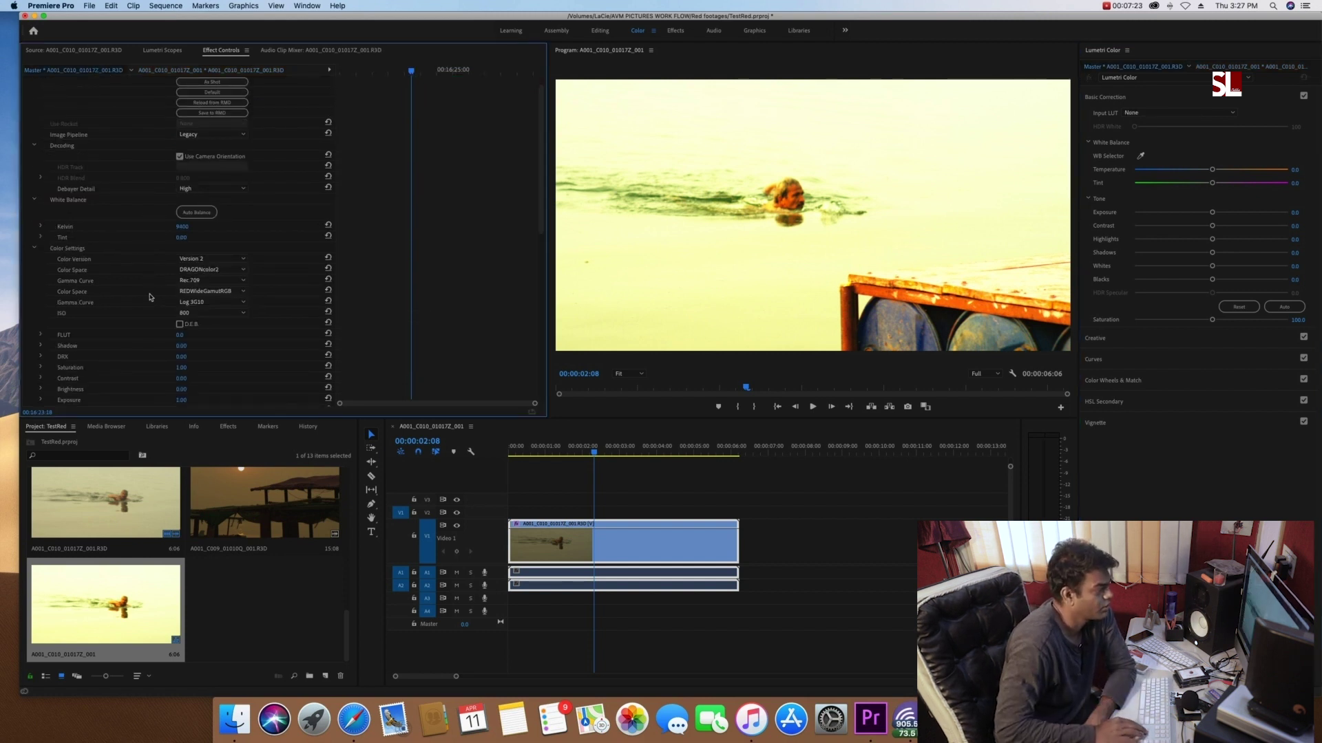
pyautogui.scroll(-4, 153, 298)
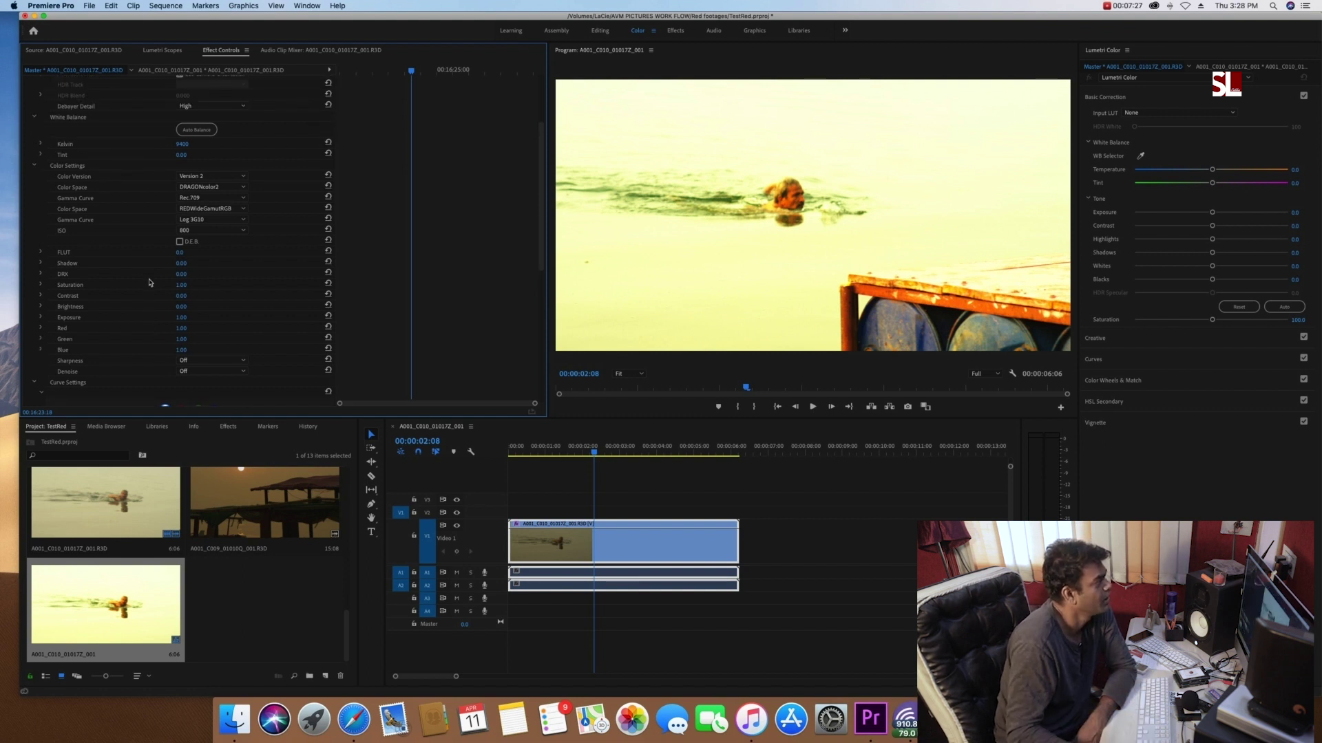
pyautogui.click(206, 230)
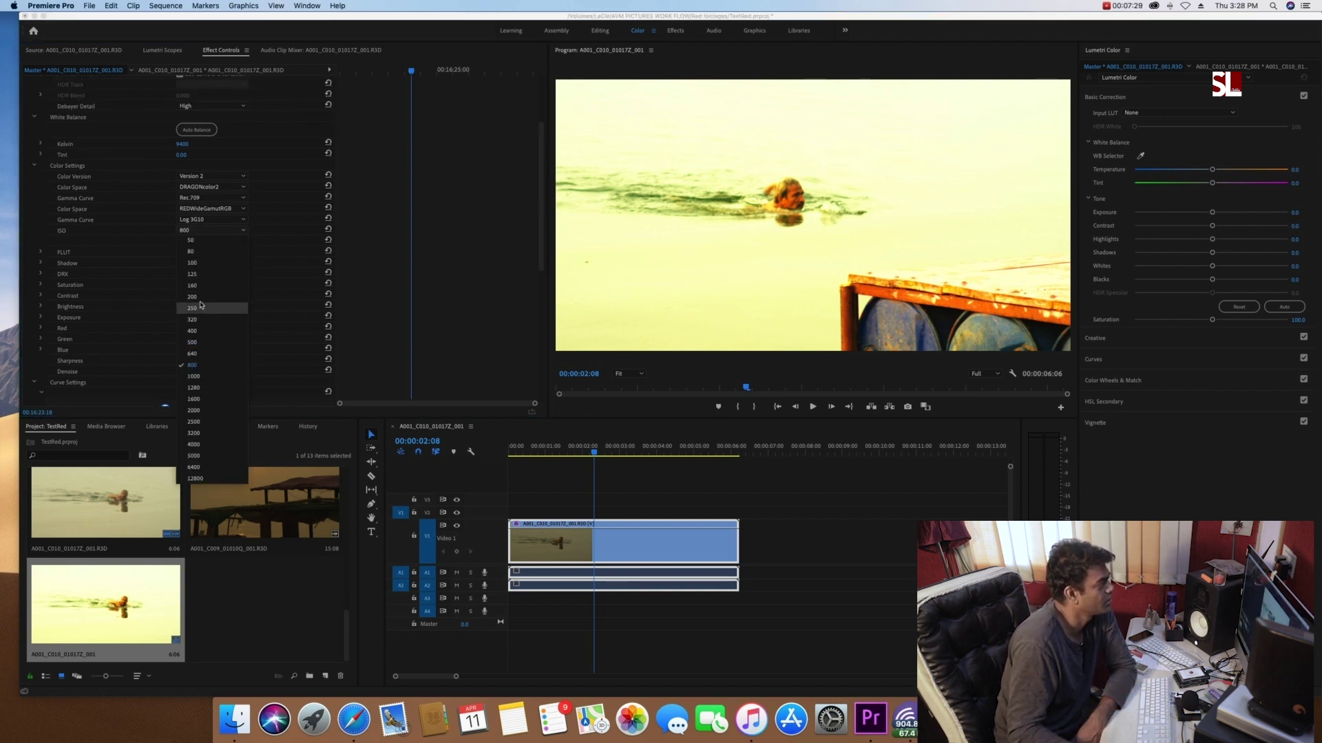
pyautogui.click(201, 303)
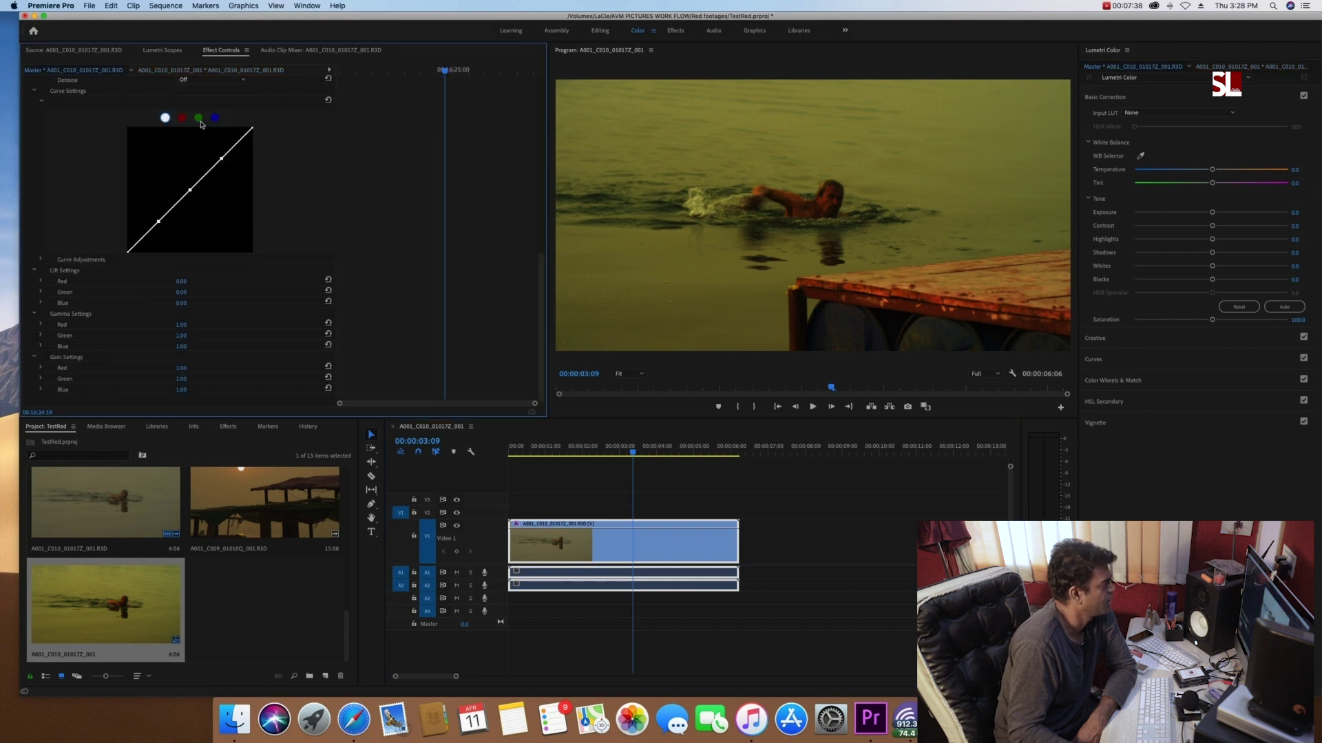
# Step: Pull down the upper and lower points of the RED green curve to remove the green cast
pyautogui.click(198, 118)
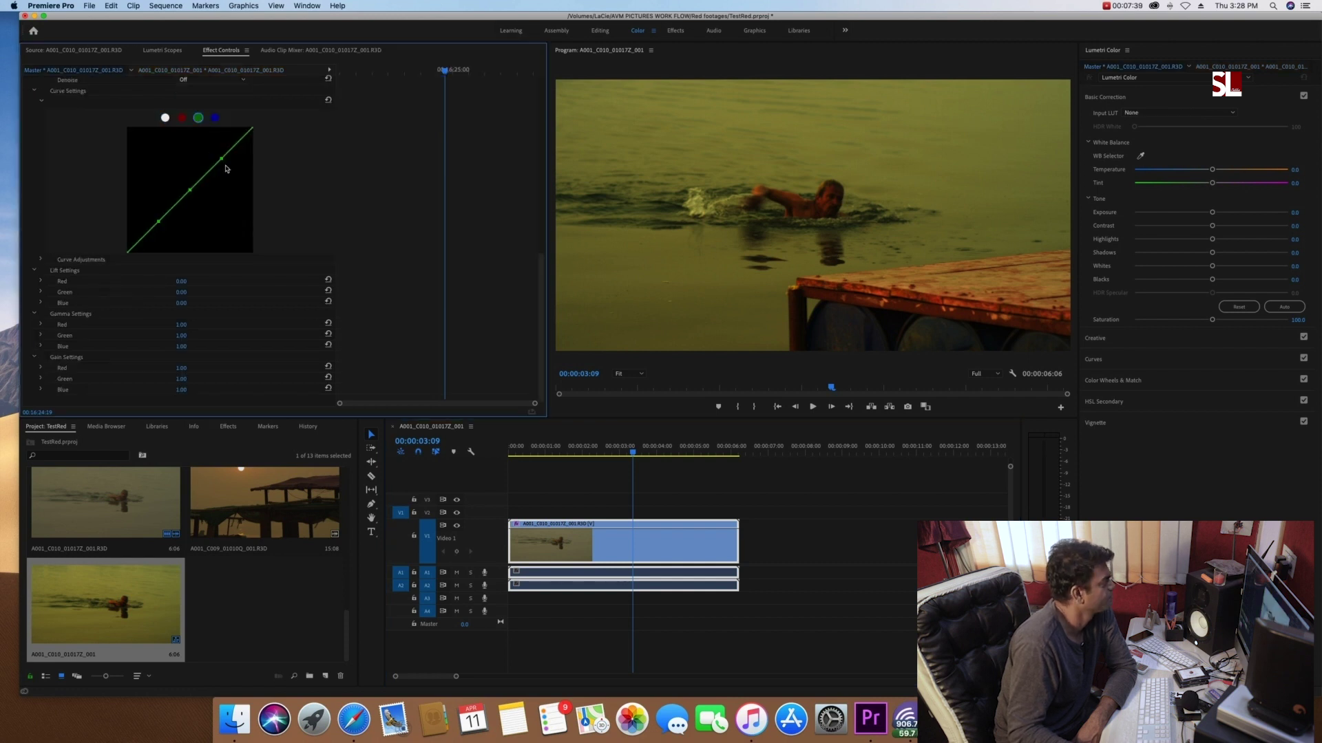
pyautogui.moveTo(219, 163); pyautogui.dragTo(225, 168)
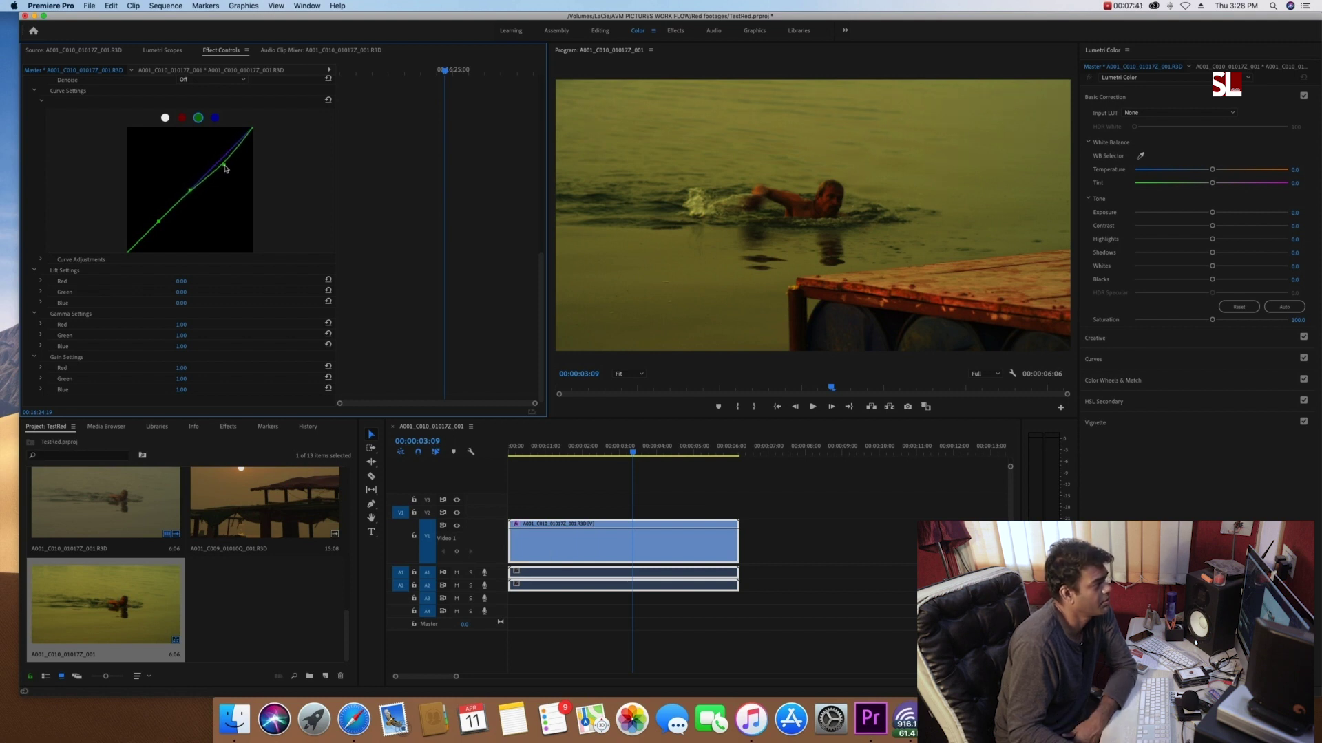
pyautogui.moveTo(159, 222); pyautogui.dragTo(164, 226)
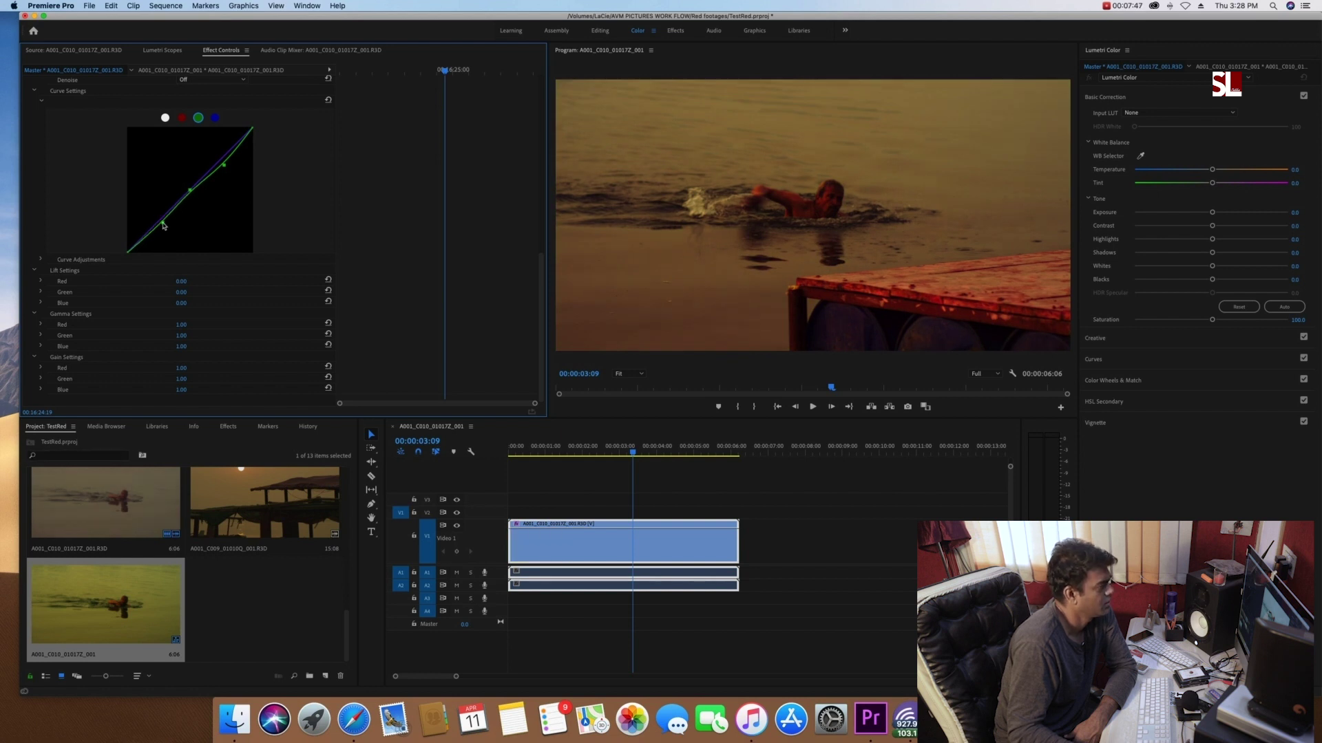
# Step: Play the graded clip back from 00:00:02:22
pyautogui.click(653, 455)
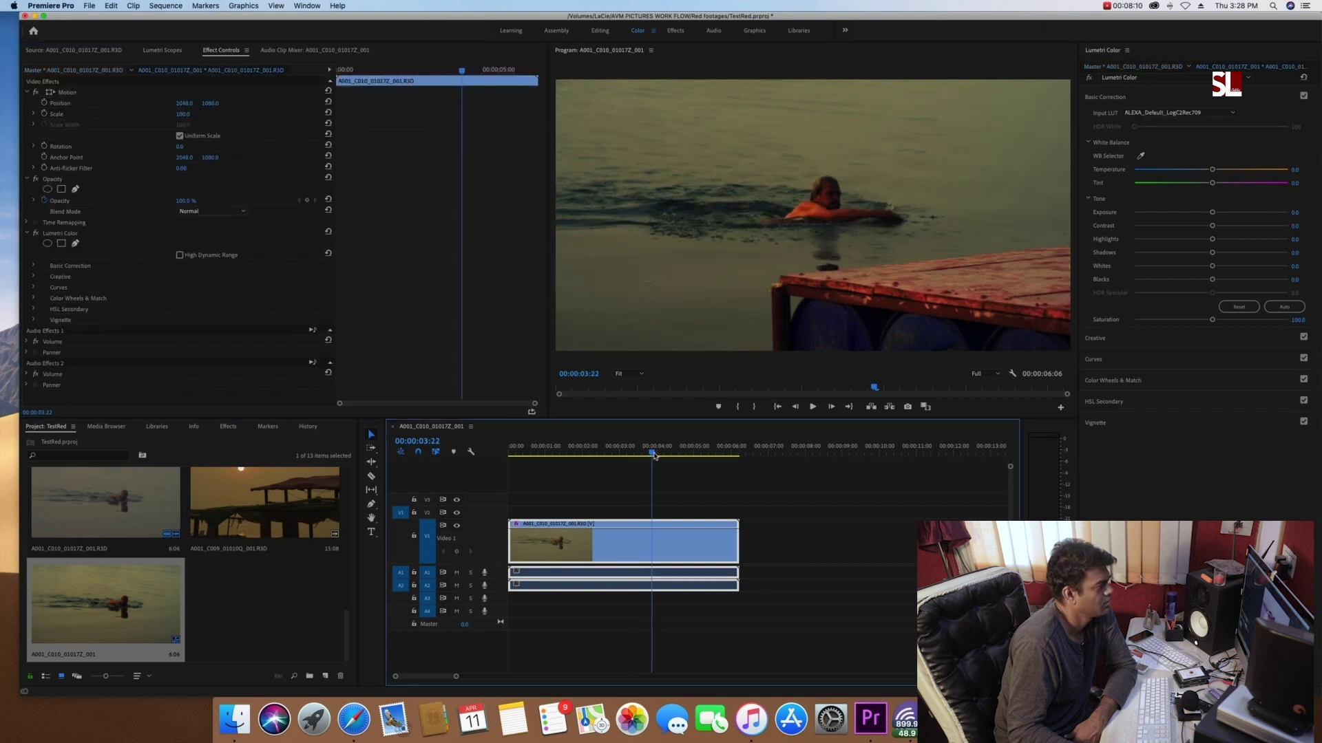
pyautogui.moveTo(654, 455); pyautogui.dragTo(618, 457)
pyautogui.press('space')
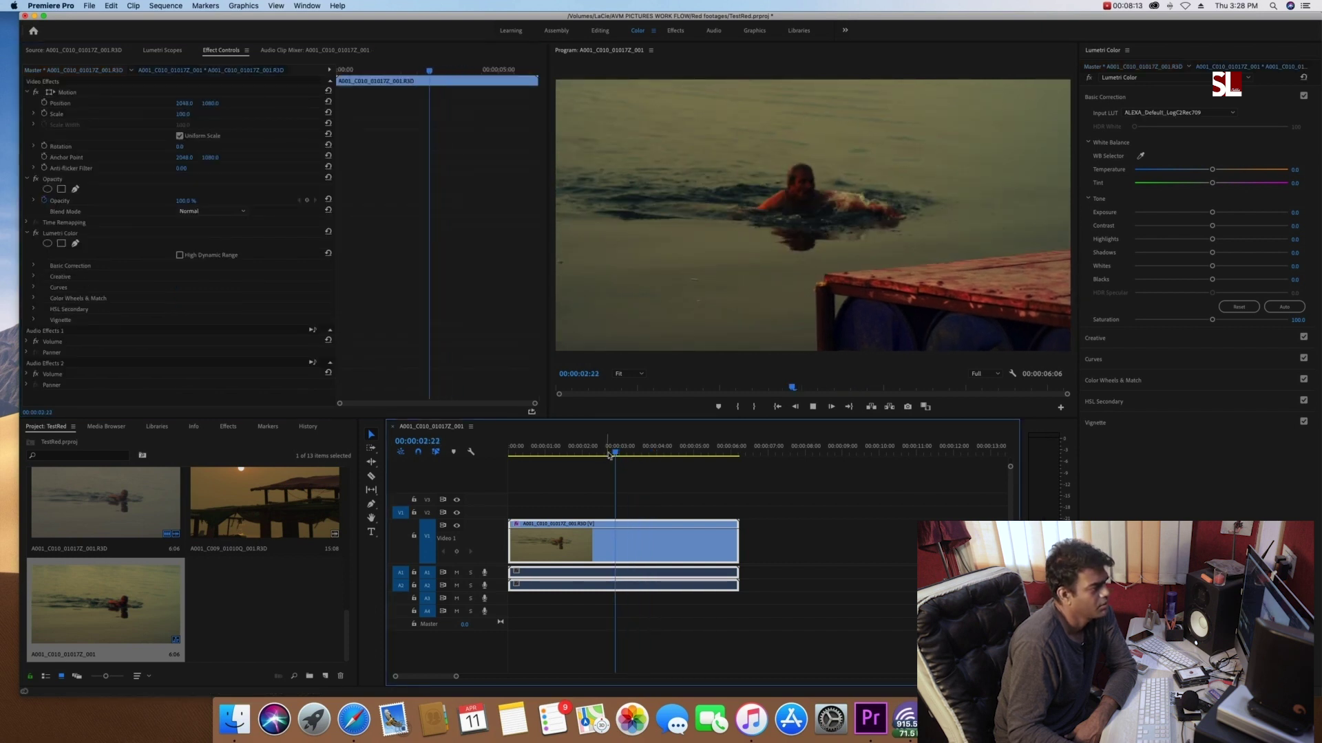